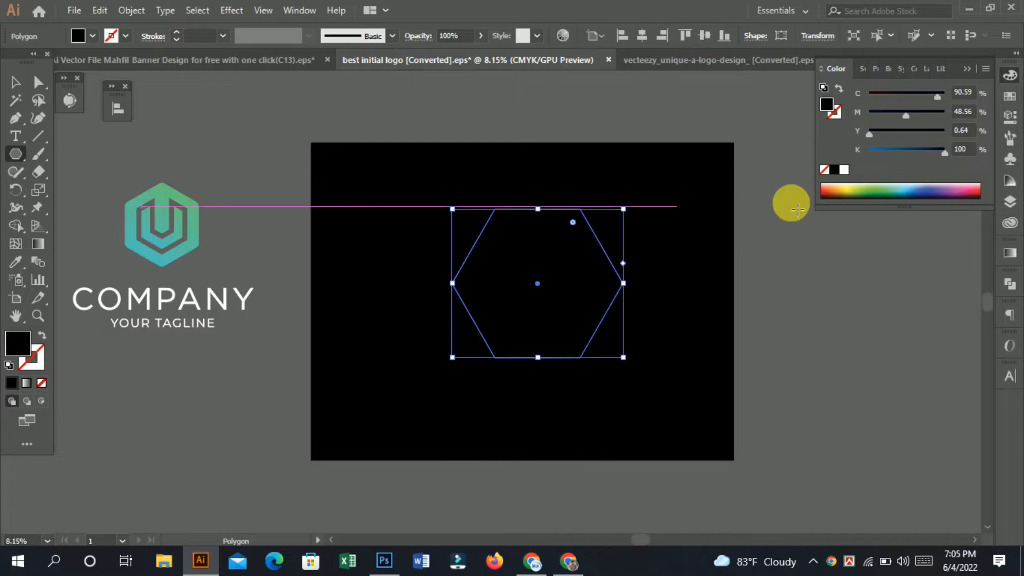
Remove the hexagon's fill and give it a white stroke
left_click(48, 337)
left_click(33, 356)
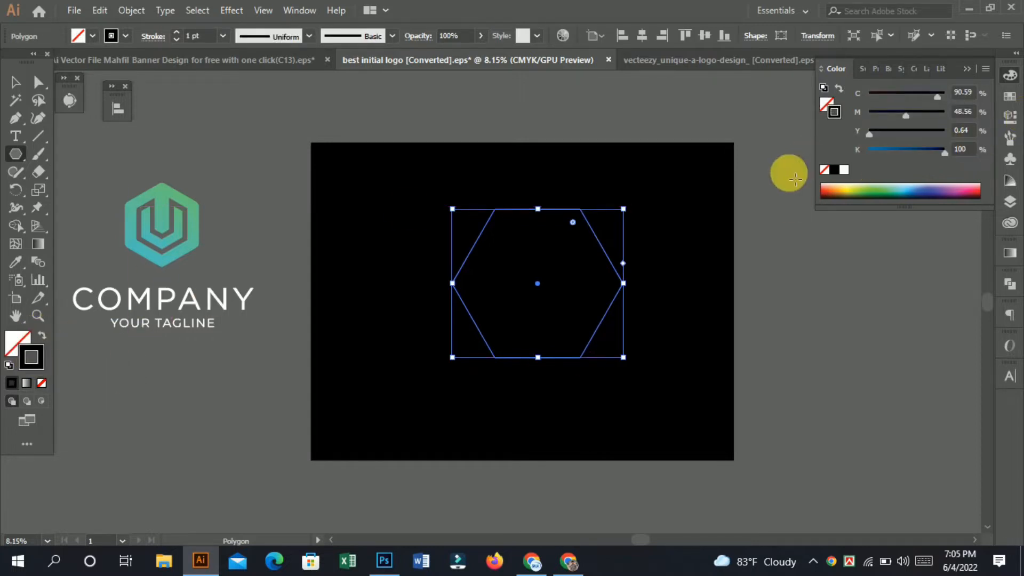
left_click(845, 170)
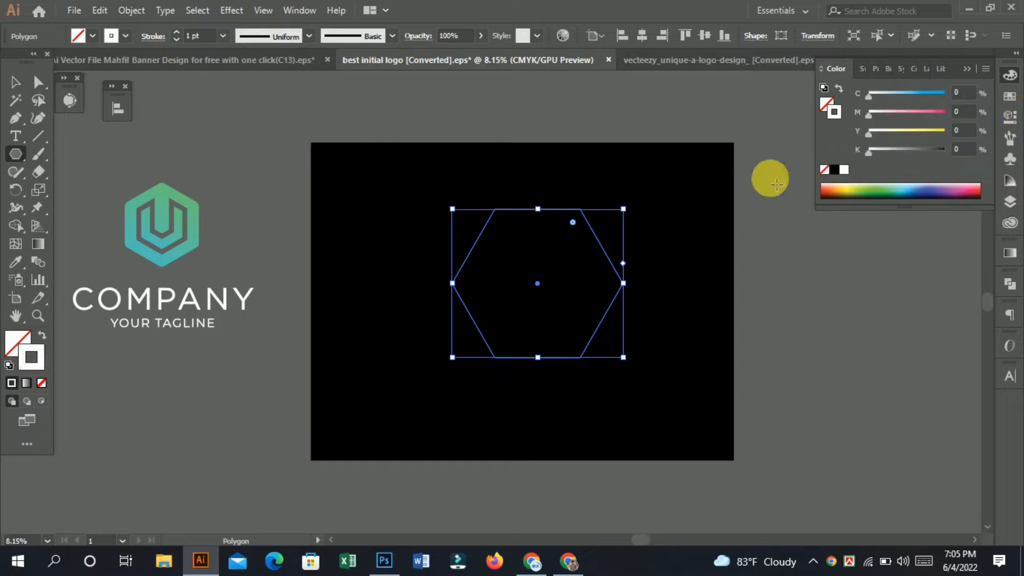
Set the hexagon's stroke weight to 120 pt
left_click(179, 30)
left_click(180, 30)
left_click(179, 30)
left_click(179, 30)
left_click(179, 30)
left_click(179, 30)
left_click(179, 30)
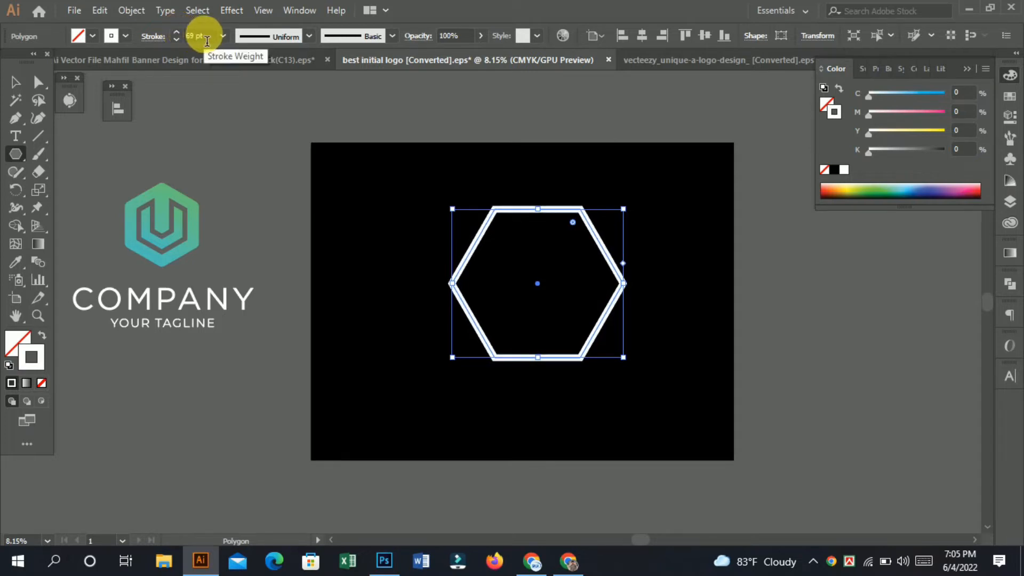
type("120")
left_click(15, 81)
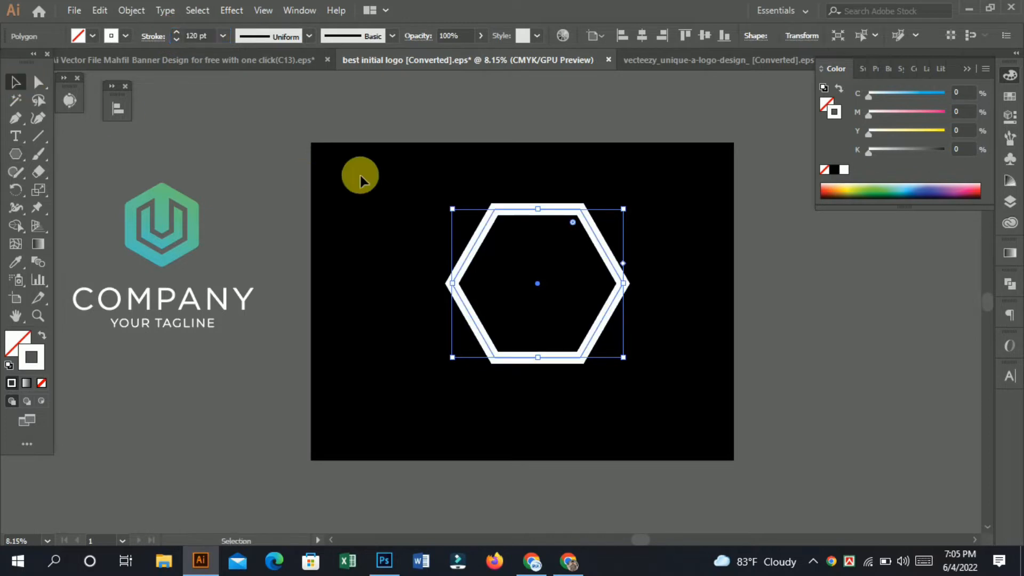
Move the hexagon down and to the left on the artboard and set its stroke weight to 150 pt
left_click_drag(580, 205, 510, 232)
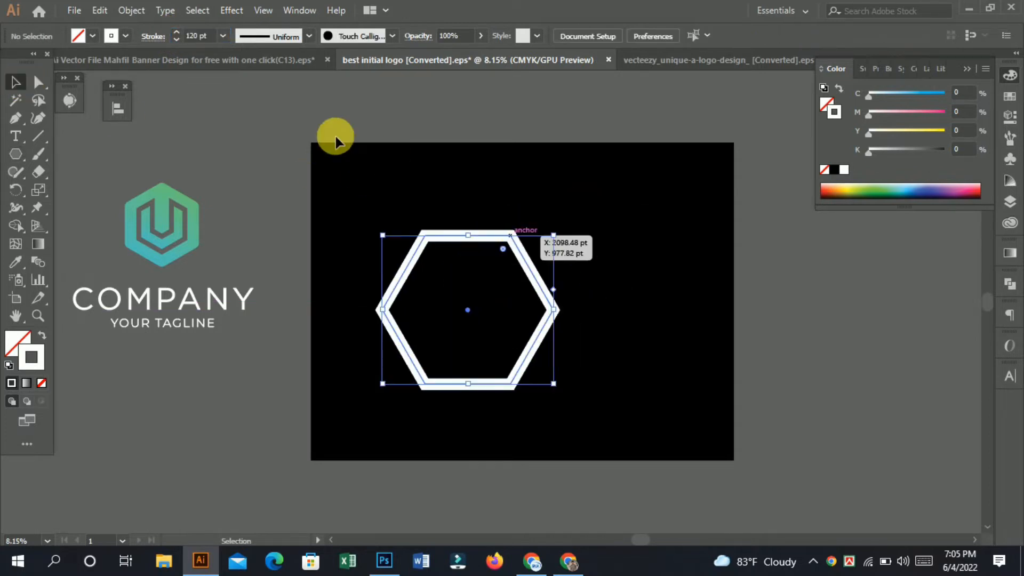
left_click(213, 44)
type("150")
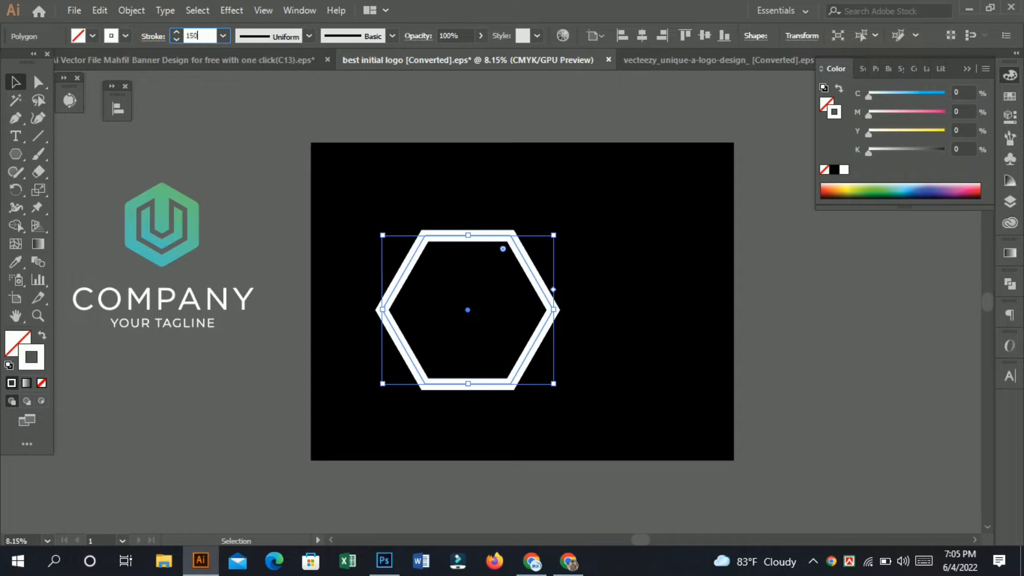
key("Return")
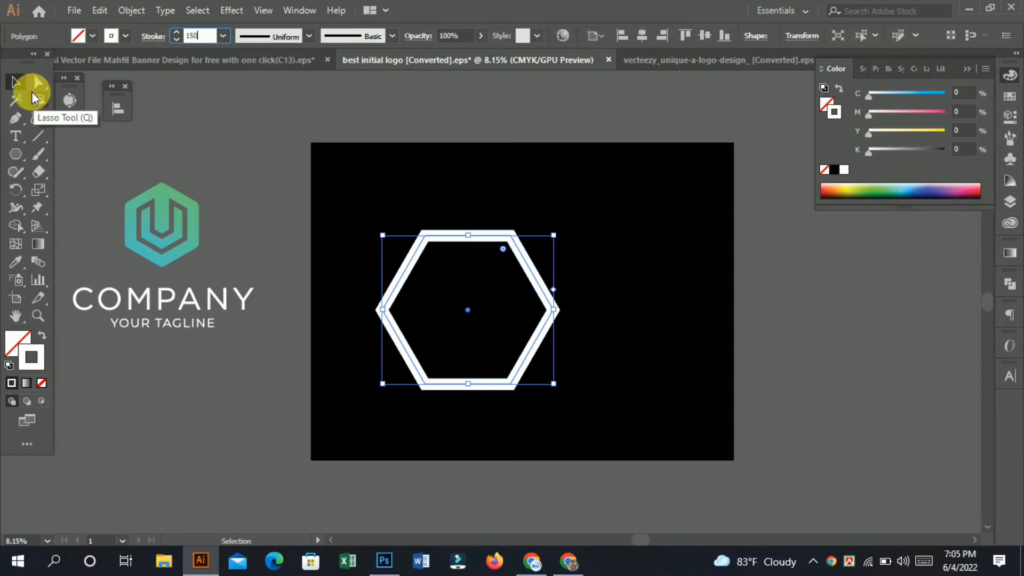
left_click(578, 148)
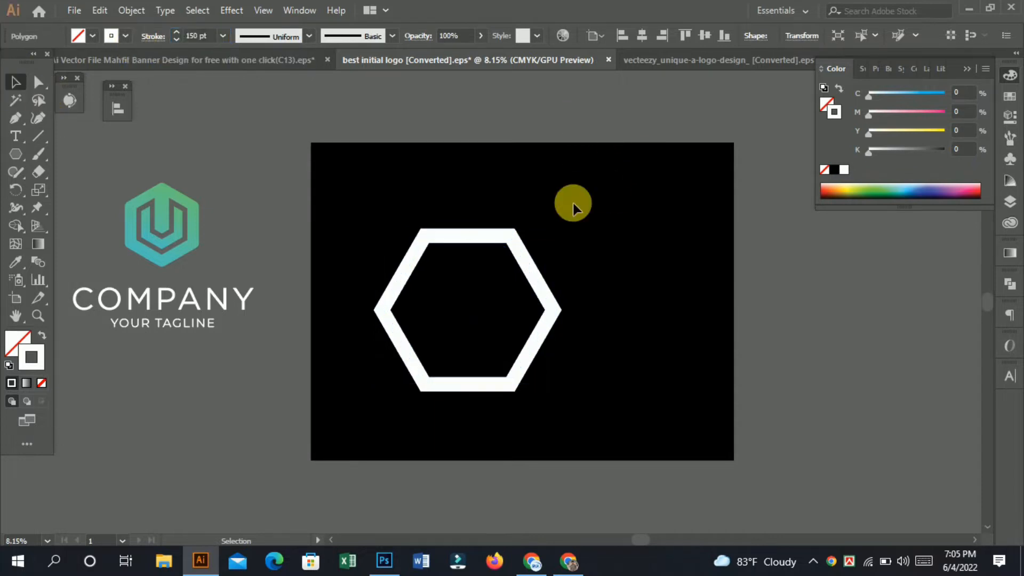
Set the hexagon's stroke weight to 200 pt
key("ctrl+space")
left_click_drag(443, 249, 512, 265)
left_click(493, 229)
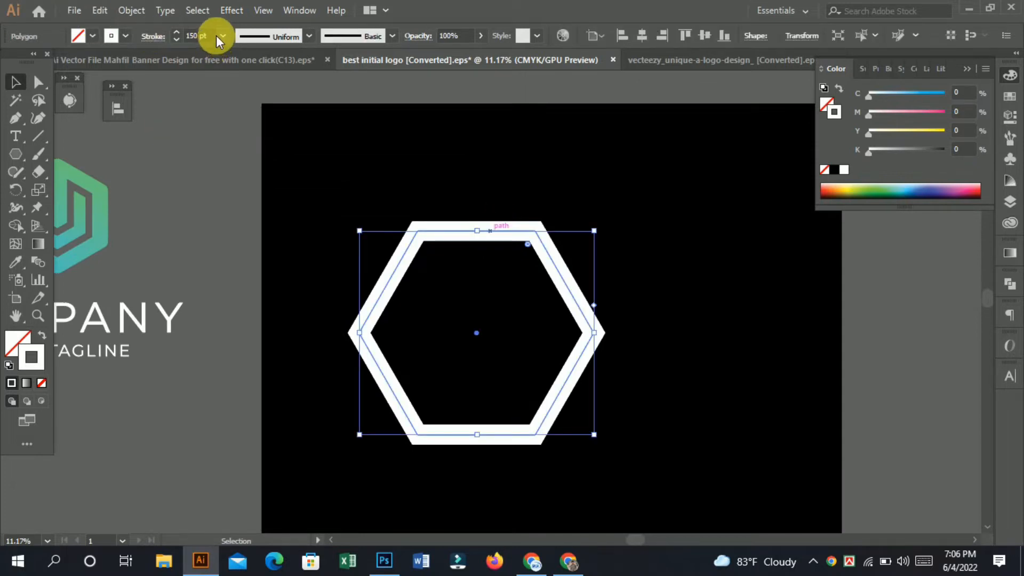
left_click(197, 36)
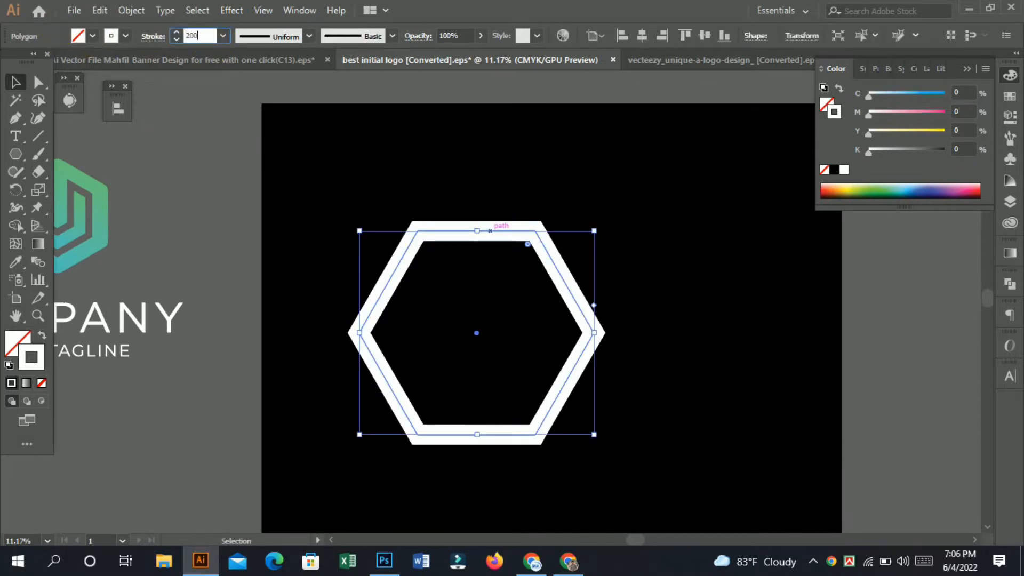
left_click(18, 78)
left_click(173, 146)
key("space")
mouse_move(302, 188)
left_mouse_down()
mouse_move(240, 238)
mouse_move(328, 139)
left_mouse_up()
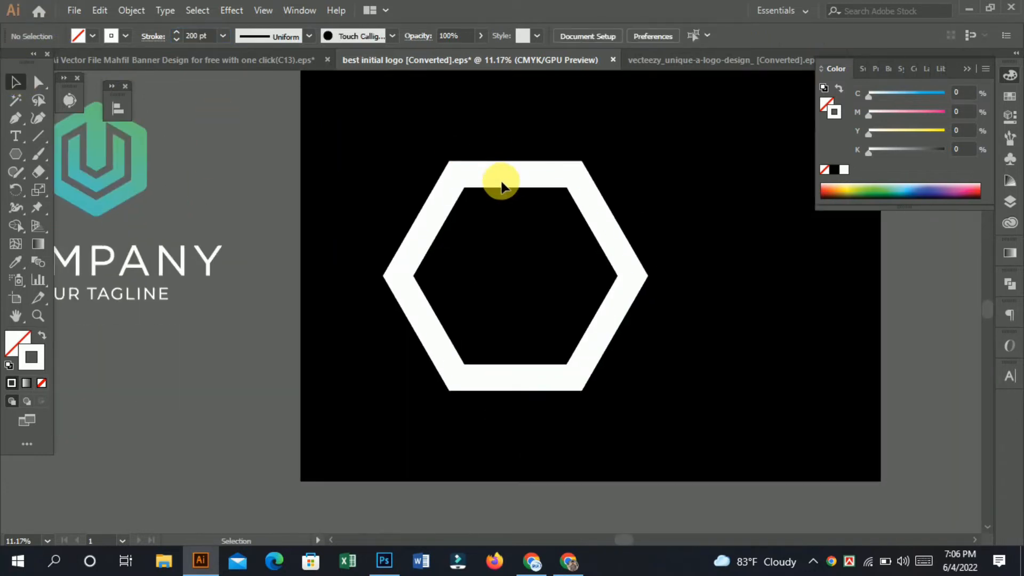
Rotate the hexagon so that a corner points straight up and place it near the centre of the artboard
left_click_drag(508, 181, 578, 260)
key("ctrl+space")
left_click_drag(589, 206, 612, 190)
scroll(616, 229, "down", 1)
key("v")
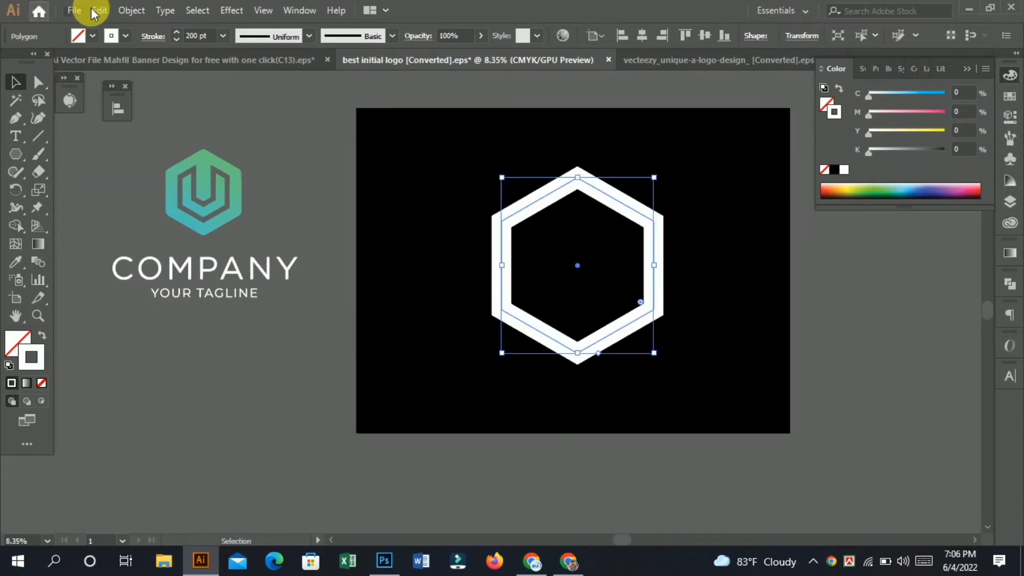
Expand the hexagon's stroke into a filled shape
left_click(132, 10)
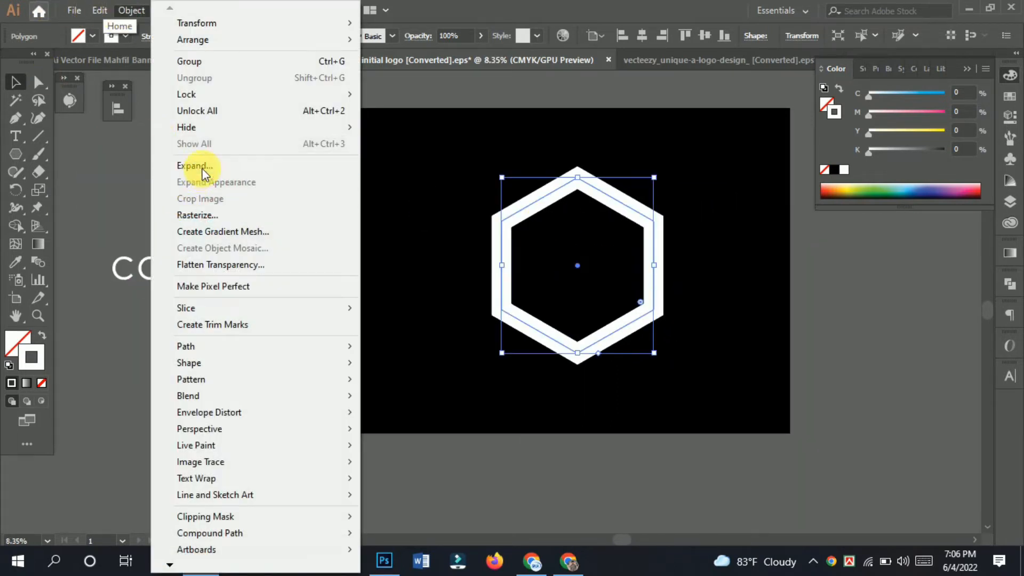
left_click(202, 170)
left_click(471, 367)
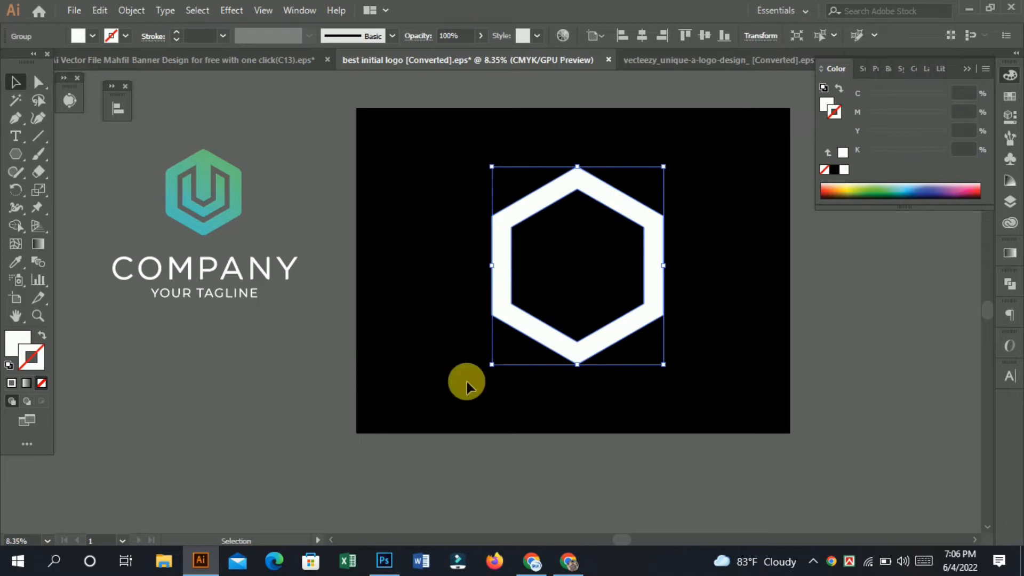
left_click(844, 335)
Paste a copy of the white hexagon ring in front and scale it down from its centre to fit inside the original
mouse_move(656, 333)
left_mouse_down()
mouse_move(617, 341)
mouse_move(640, 336)
left_mouse_up()
left_click_drag(586, 272, 599, 323)
left_click(587, 208)
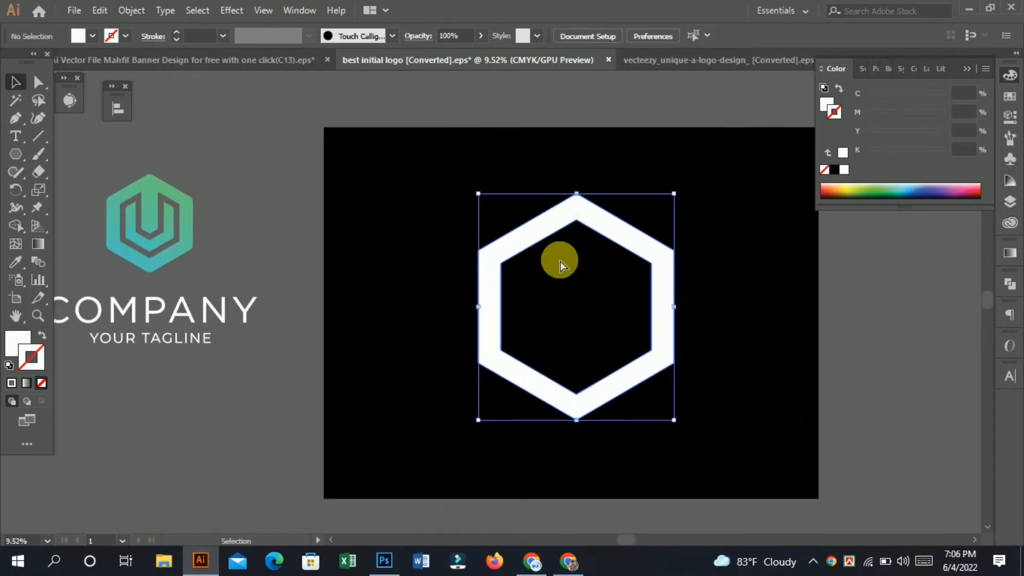
left_click_drag(547, 249, 572, 277)
key("ctrl+c")
key("ctrl+f")
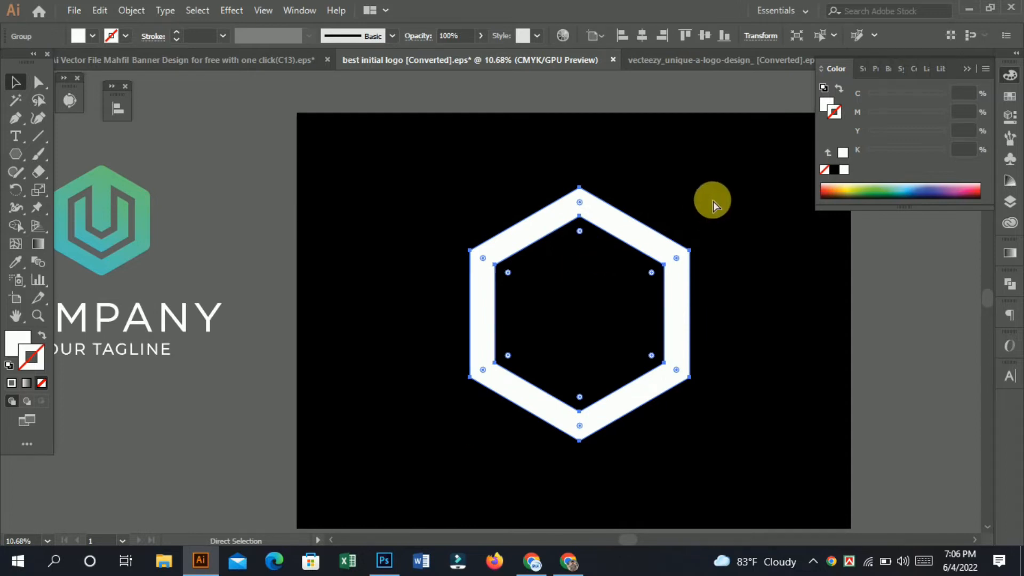
left_click_drag(690, 188, 658, 238)
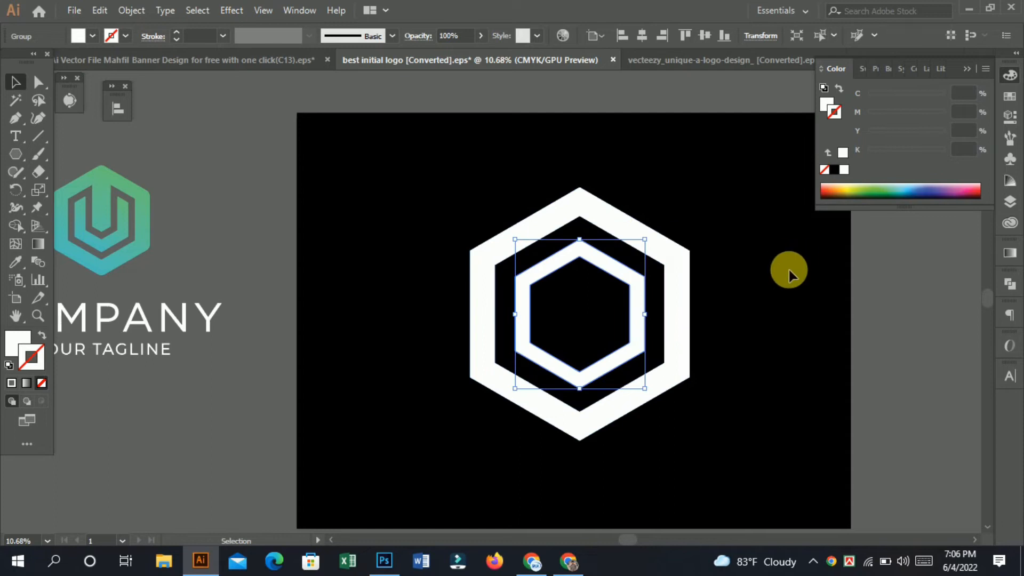
Draw a vertical line along the inner edge of the small hexagon's left side, extending up across its ring into the gap
left_click(651, 311)
left_click_drag(611, 296, 621, 298)
left_click_drag(603, 301, 638, 304)
left_click_drag(581, 286, 655, 328)
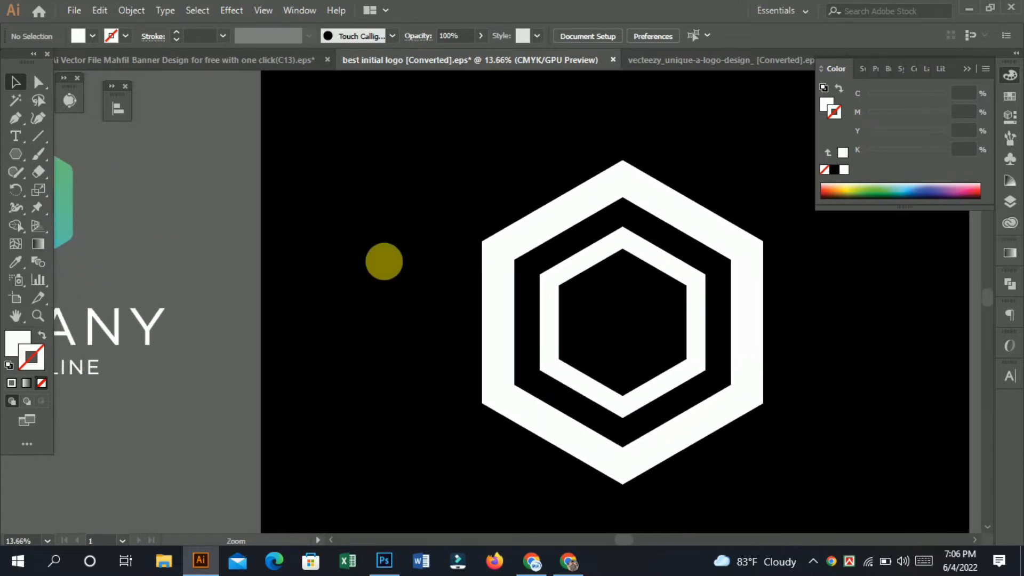
left_click(41, 132)
left_click_drag(606, 240, 796, 451)
left_click_drag(560, 366, 558, 198)
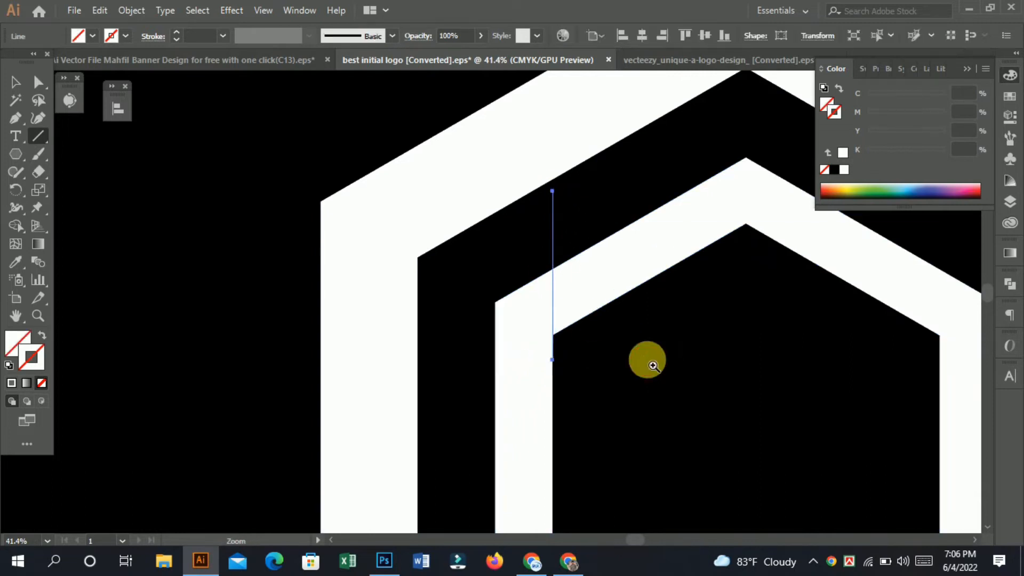
Duplicate the vertical line onto the inner edge of the small hexagon's right side
scroll(574, 348, "down", 3)
left_click(16, 83)
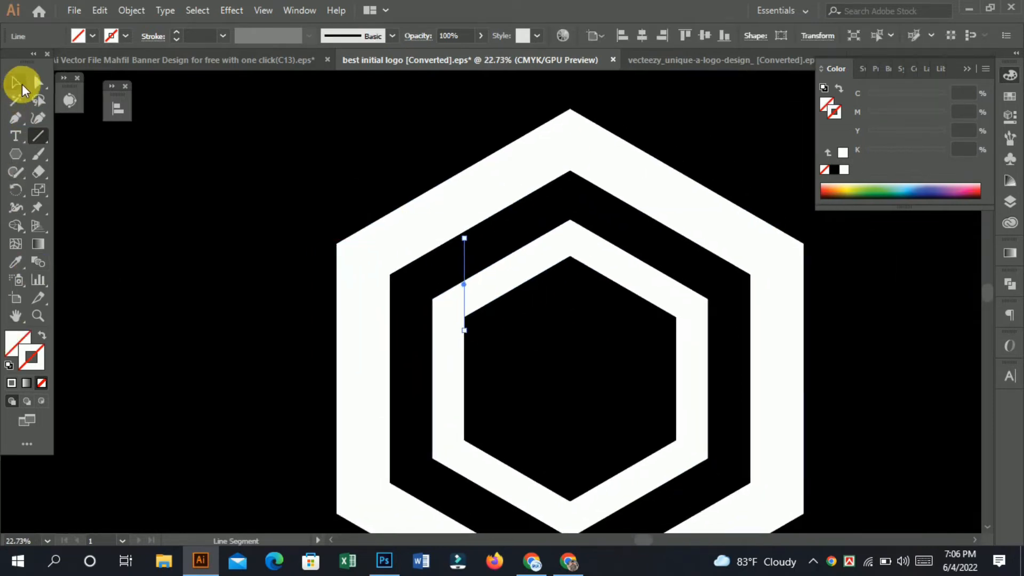
left_click_drag(466, 260, 677, 271)
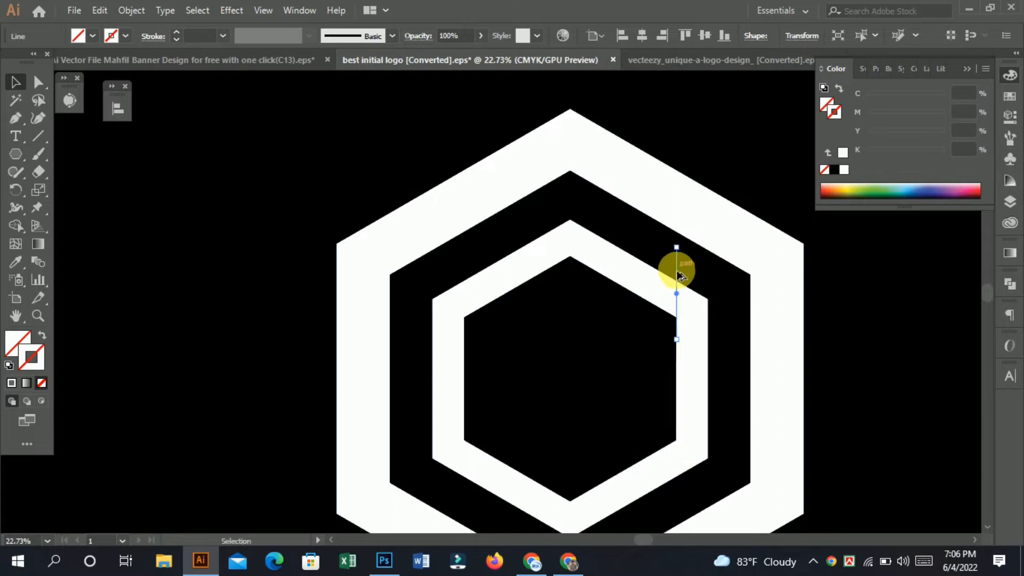
Remove the small hexagon's peak between the two vertical lines with the Shape Builder tool, leaving a U shape
scroll(667, 323, "down", 1)
left_click_drag(354, 157, 840, 413)
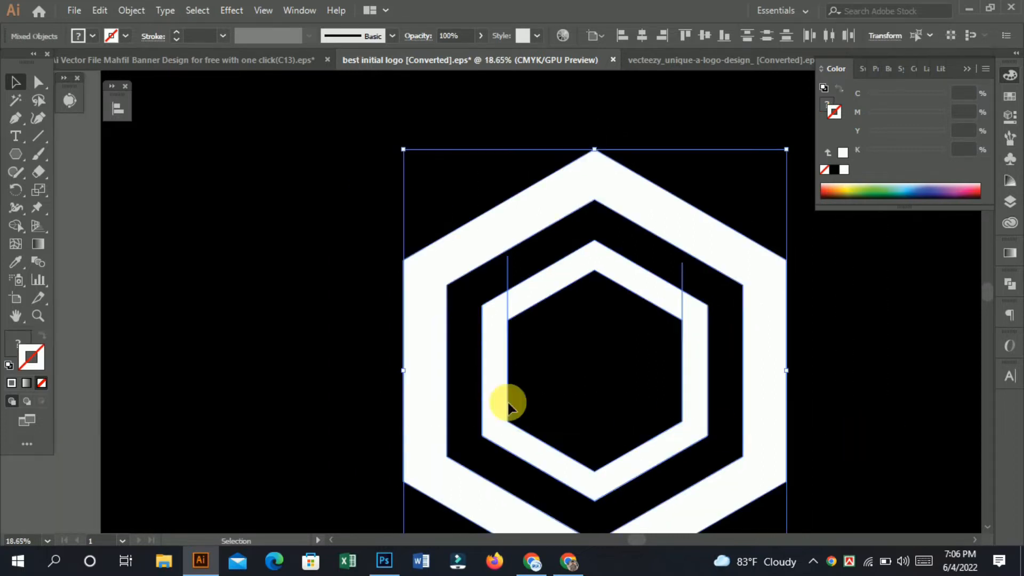
left_click(15, 224)
mouse_move(594, 282)
left_mouse_down()
mouse_move(607, 259)
mouse_move(610, 276)
left_mouse_up()
scroll(613, 327, "down", 2)
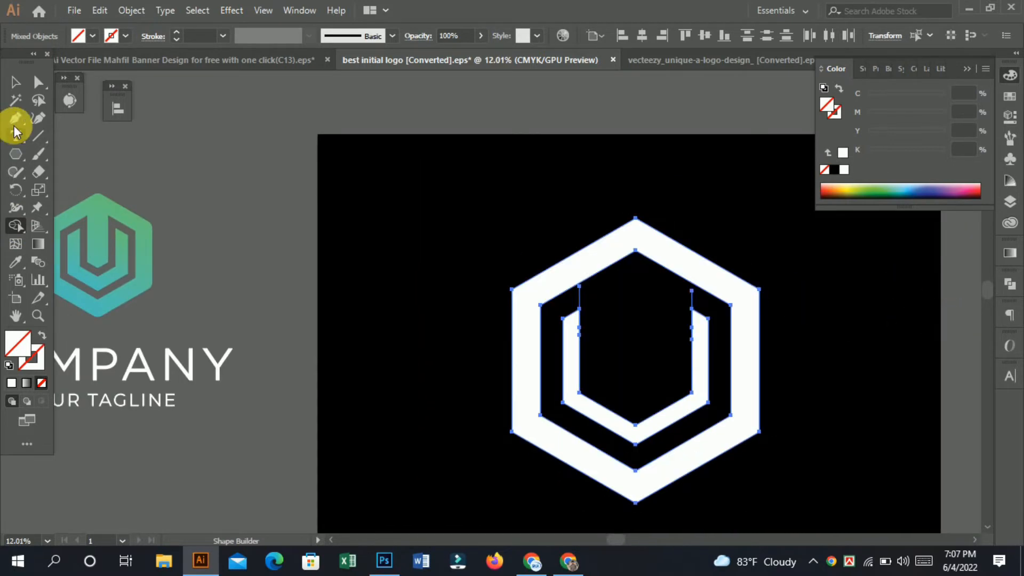
Delete the two leftover vertical lines above the arms of the U shape
left_click(15, 81)
left_click(189, 175)
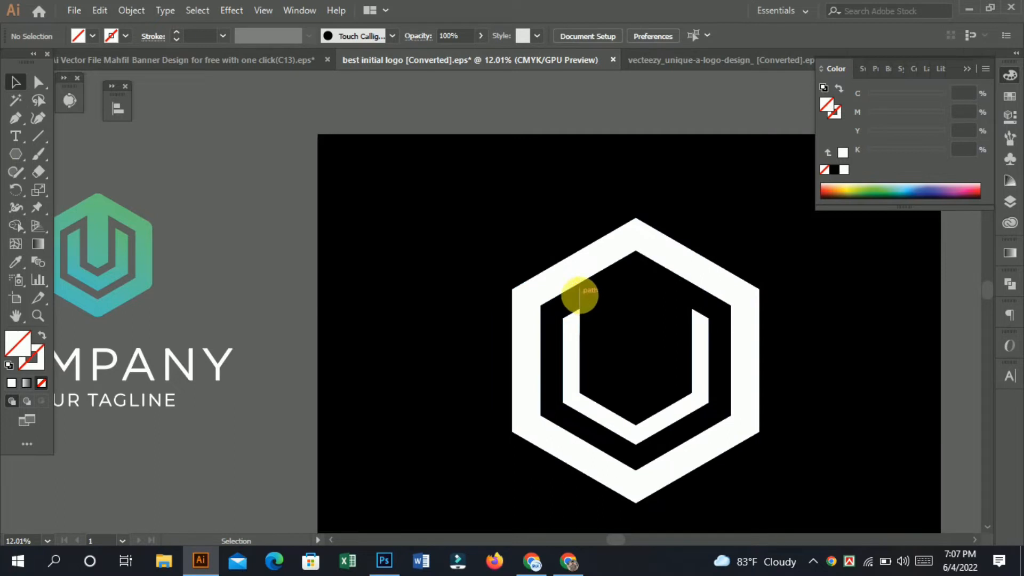
left_click(581, 297)
left_click(696, 304)
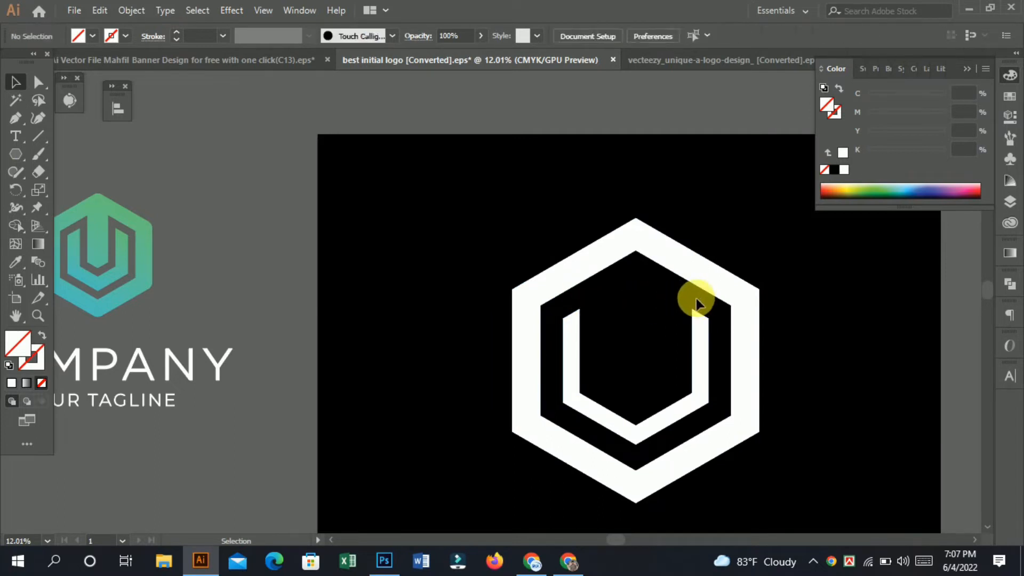
left_click(692, 301)
key("Delete")
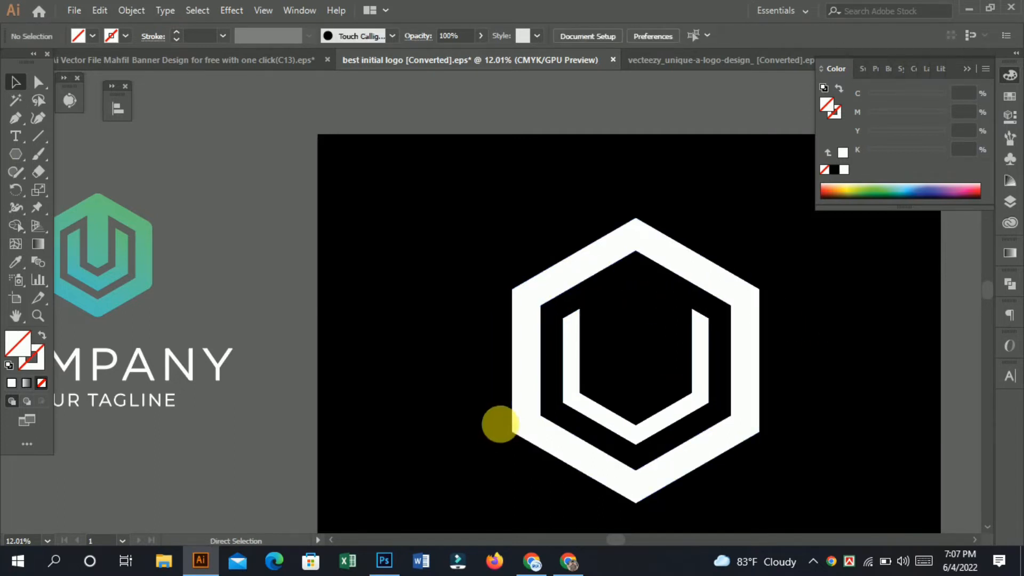
Draw a narrow vertical rectangle from the large hexagon's top corner down into the U shape and fill it white
left_click_drag(476, 420, 442, 420)
scroll(586, 406, "up", 2)
scroll(670, 418, "down", 2)
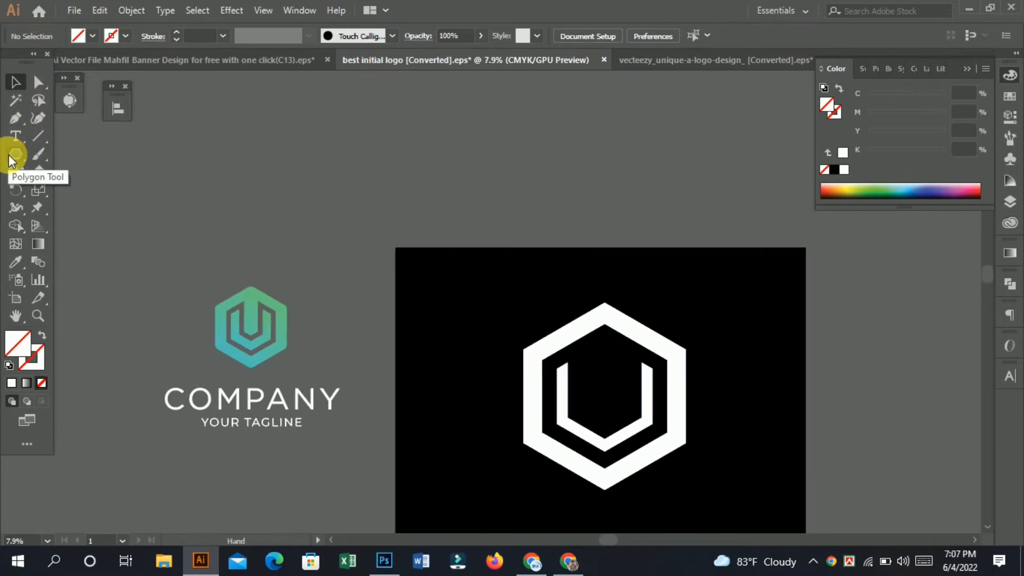
left_click_drag(11, 158, 50, 153)
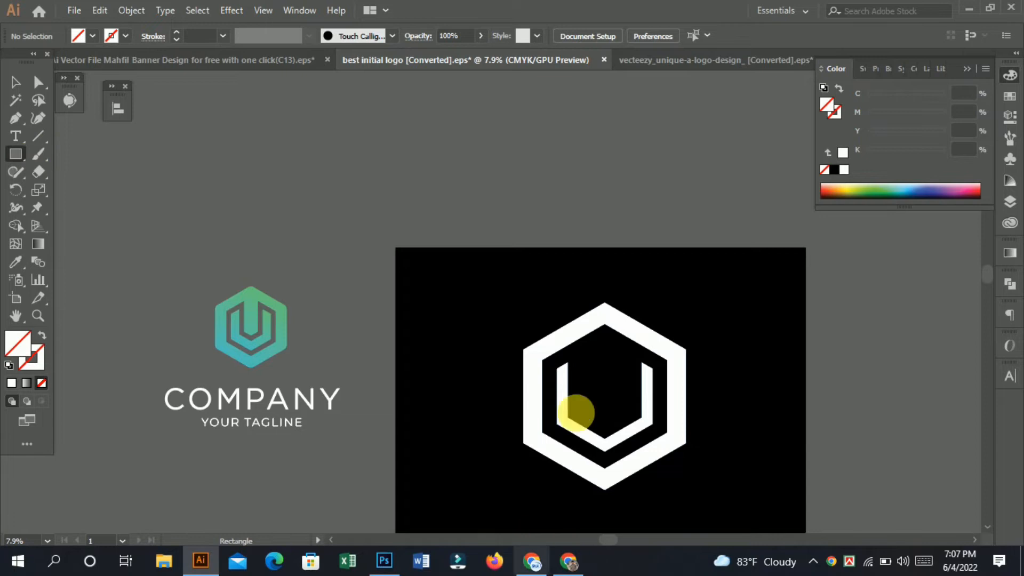
left_click_drag(595, 324, 616, 409)
scroll(601, 362, "up", 3)
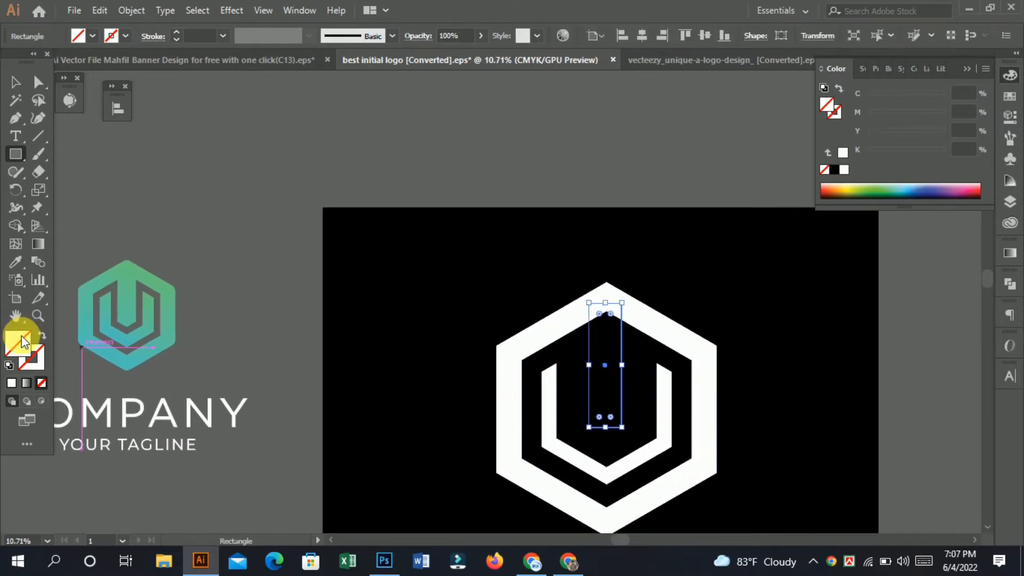
left_click(11, 383)
left_click(15, 82)
Lengthen the white central rectangle downward, deeper into the U shape
left_click(650, 303)
left_click_drag(642, 333, 789, 470)
left_click(577, 383)
left_click_drag(576, 379, 579, 376)
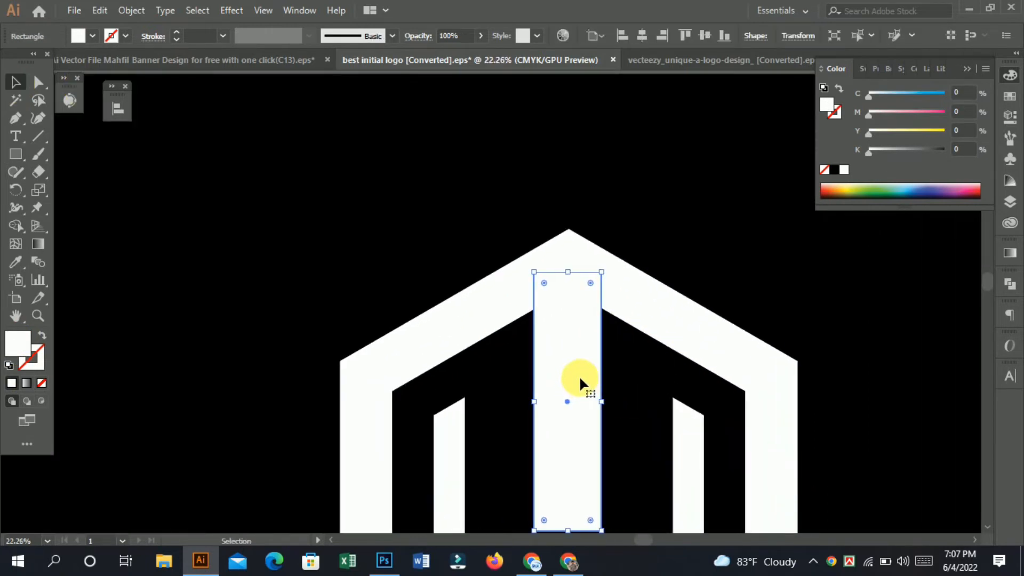
left_click(740, 284)
left_click_drag(656, 437, 472, 375)
left_click_drag(620, 478, 470, 344)
left_click_drag(470, 344, 571, 383)
left_click_drag(503, 362, 425, 345)
left_click_drag(537, 384, 614, 429)
left_click_drag(577, 481, 547, 383)
left_click(530, 333)
Add an anchor point at the middle of the central rectangle's bottom edge and pull it down into a pointed tip
key("a")
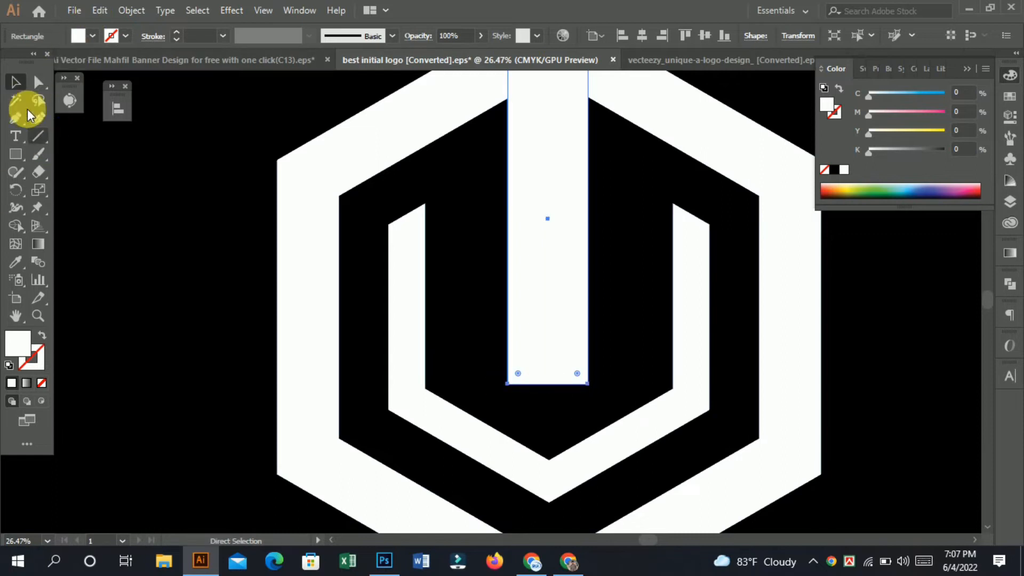
left_click_drag(22, 110, 64, 135)
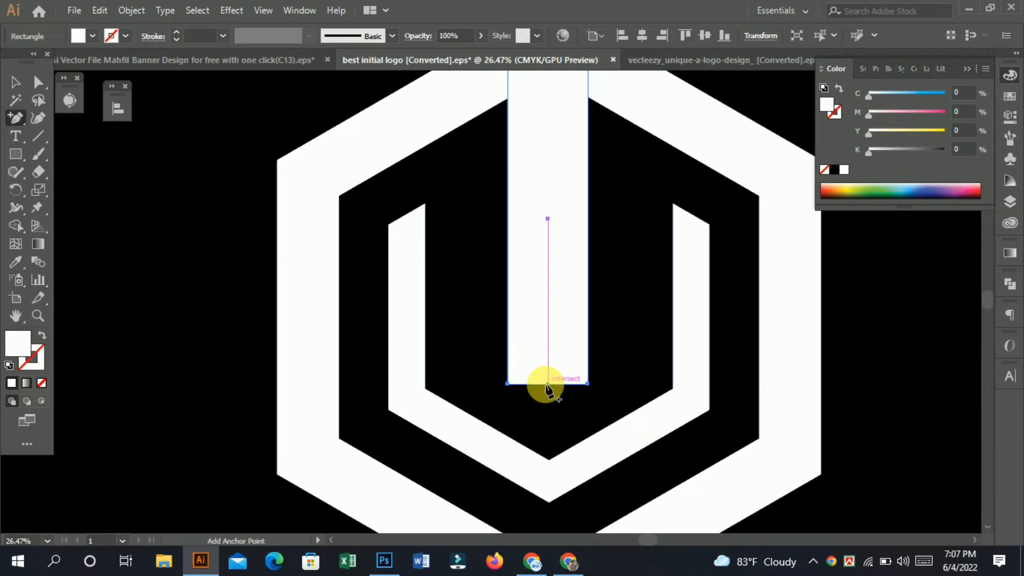
left_click(546, 383)
left_click(38, 82)
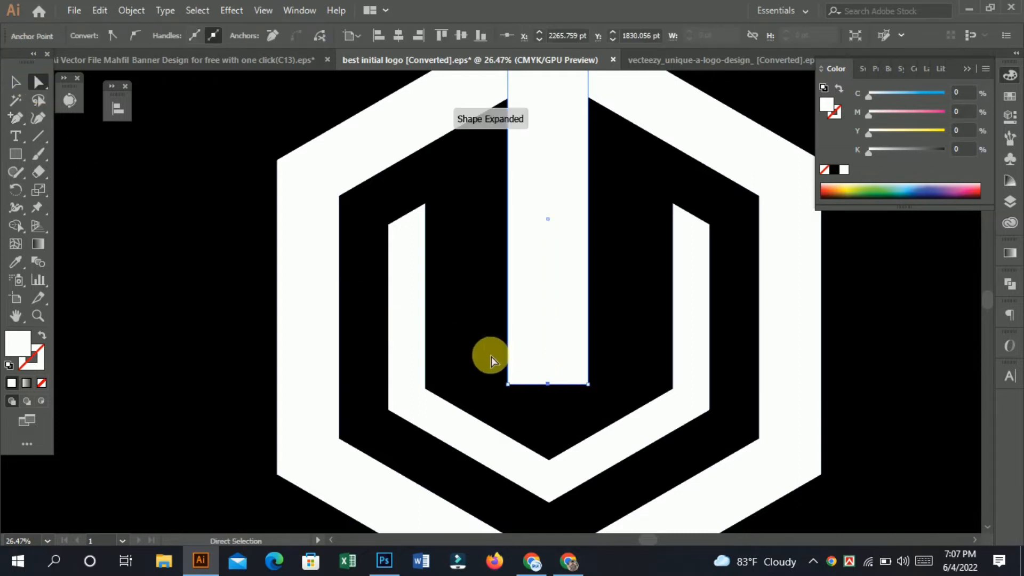
left_click_drag(547, 384, 548, 412)
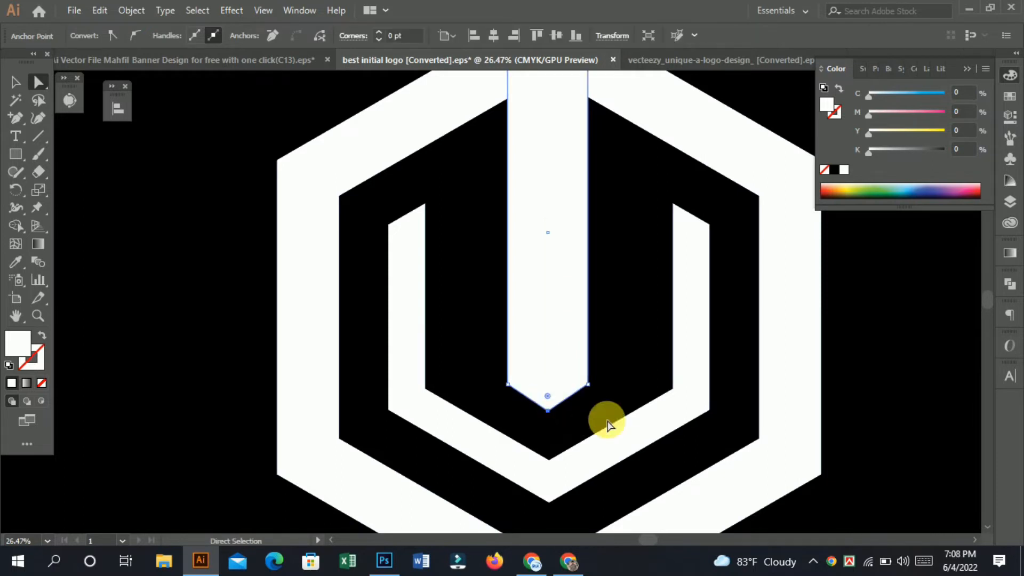
left_click(965, 315)
left_click_drag(819, 373, 485, 310)
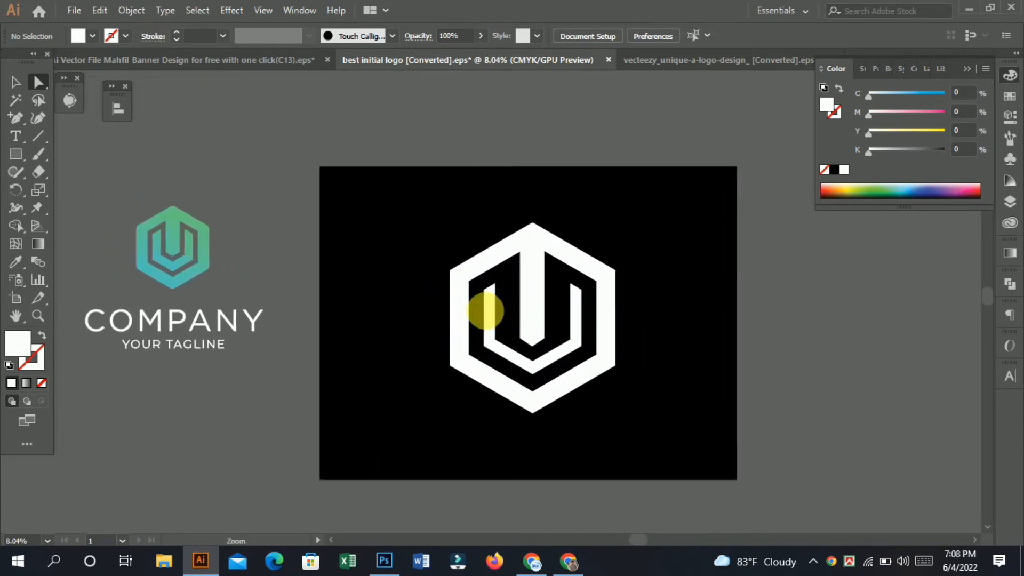
Thicken the inner U shape by adding a white 65 pt stroke to it
left_click(484, 316)
left_click(29, 357)
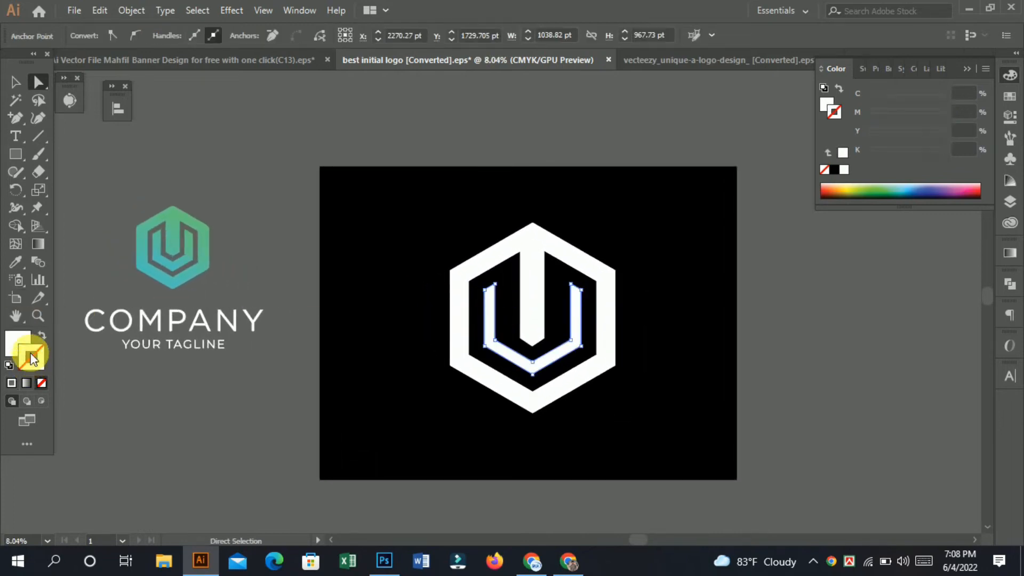
left_click(155, 179)
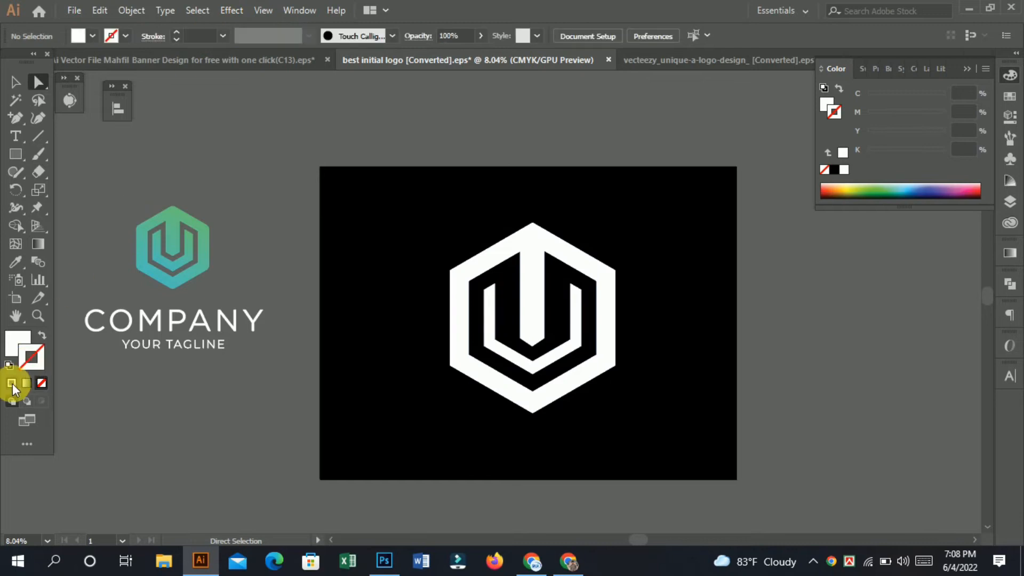
left_click(12, 384)
left_click(491, 308)
left_click(491, 307)
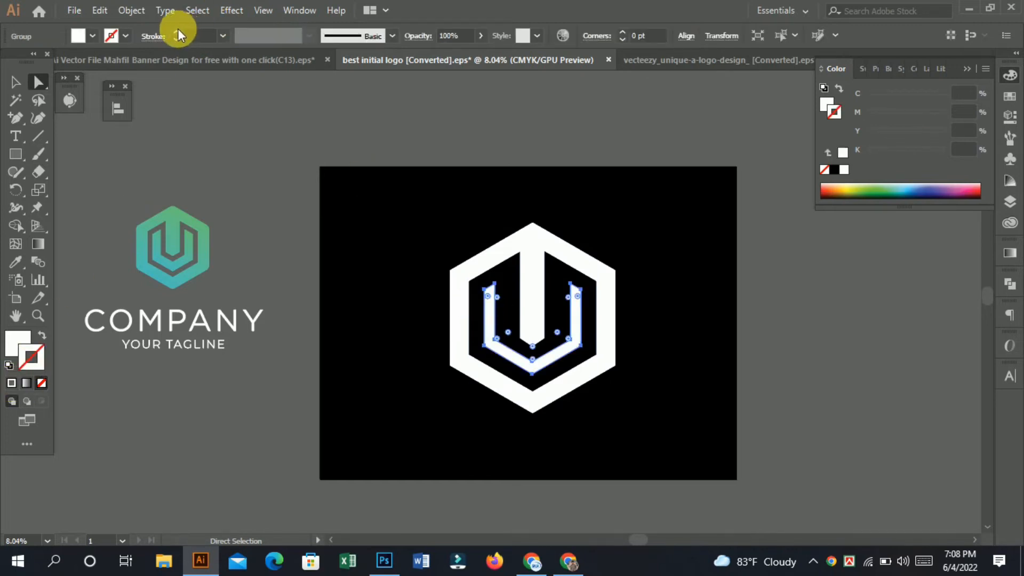
left_click(179, 30)
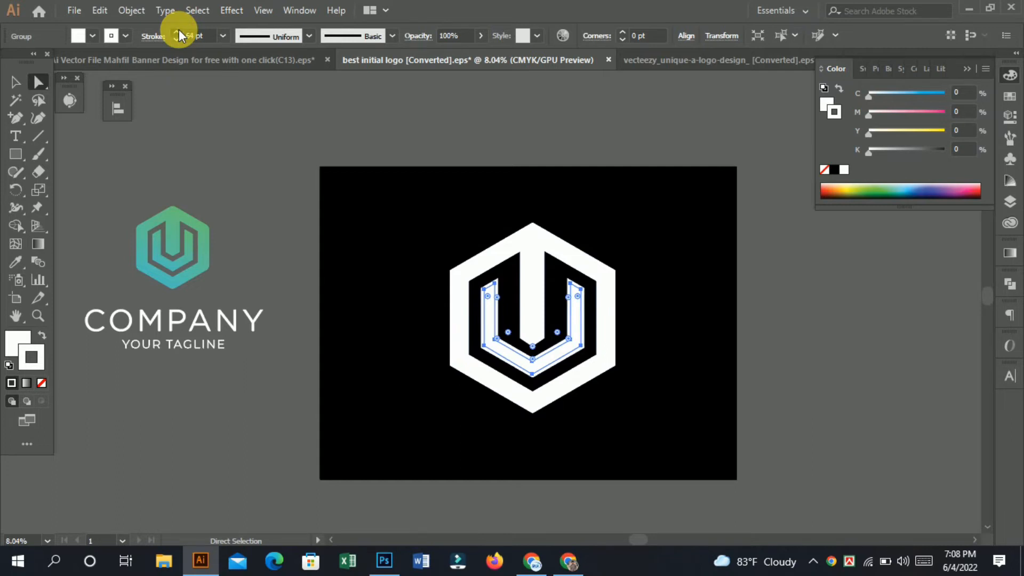
left_click(445, 106)
Round the outer corners of the large hexagon to a radius of about 166 pt, leaving its inner corners sharp
scroll(612, 281, "down", 3)
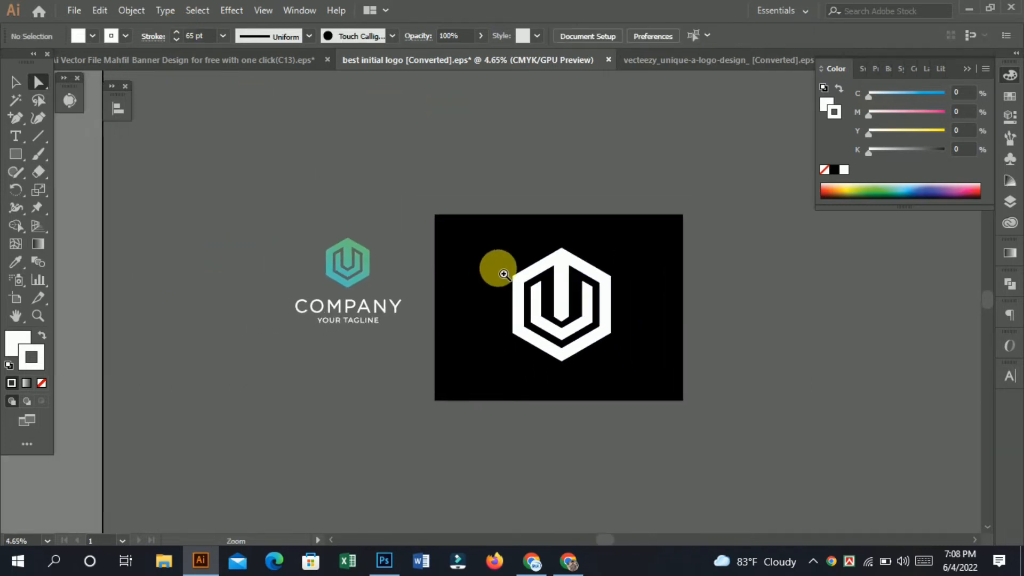
scroll(594, 302, "up", 2)
scroll(514, 290, "up", 2)
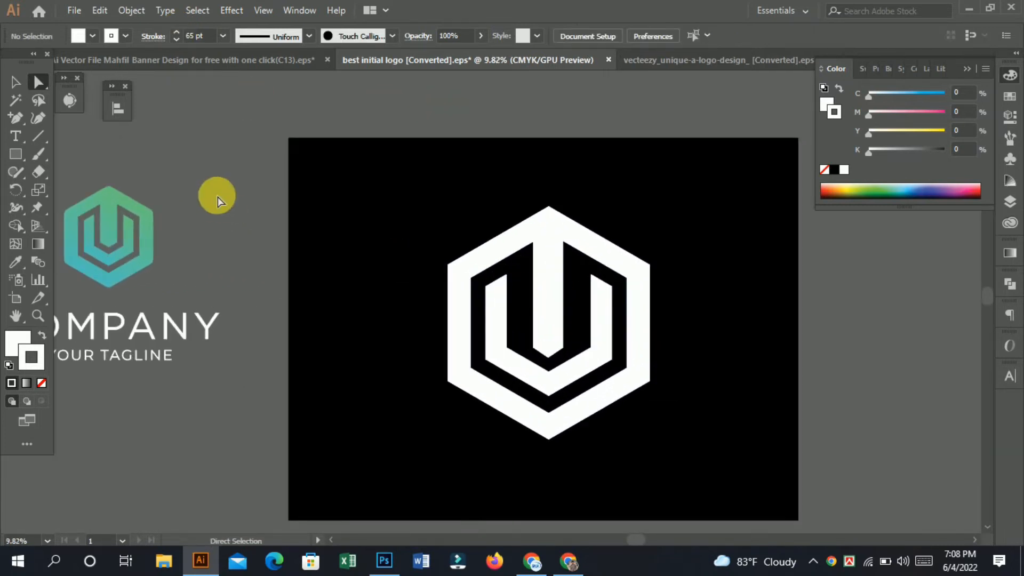
left_click(603, 237)
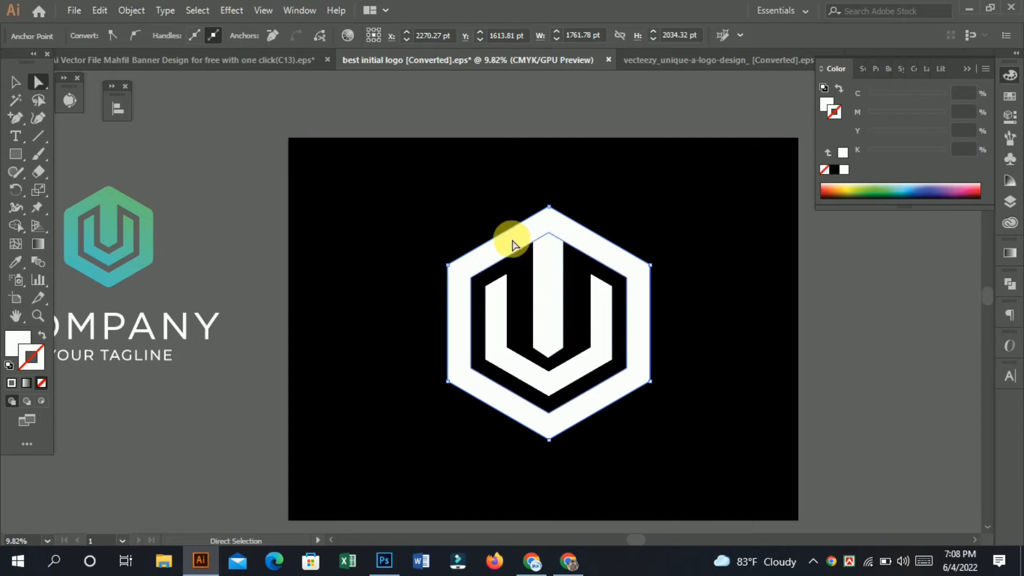
left_click(553, 215)
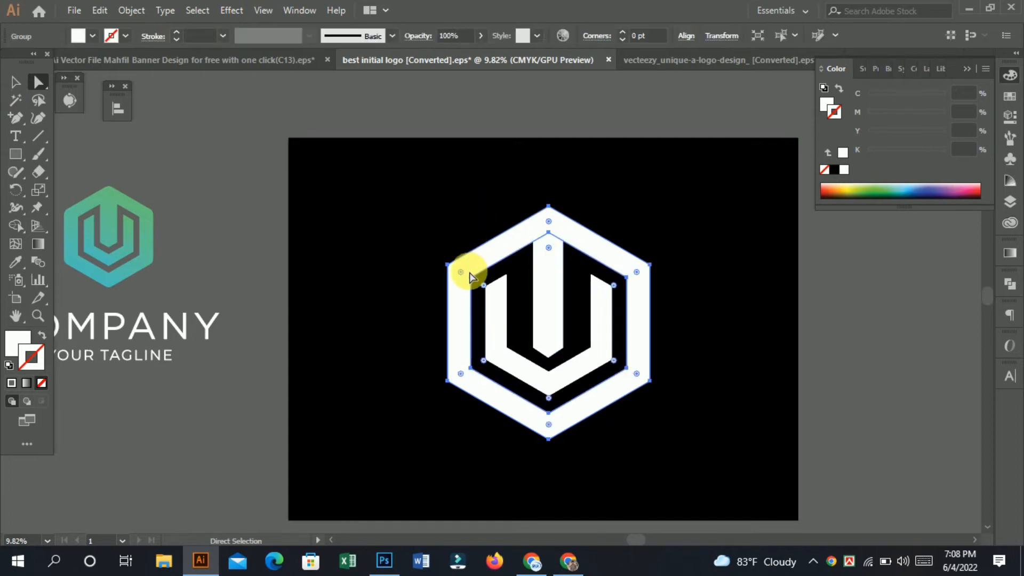
left_click(928, 305)
left_click(608, 243)
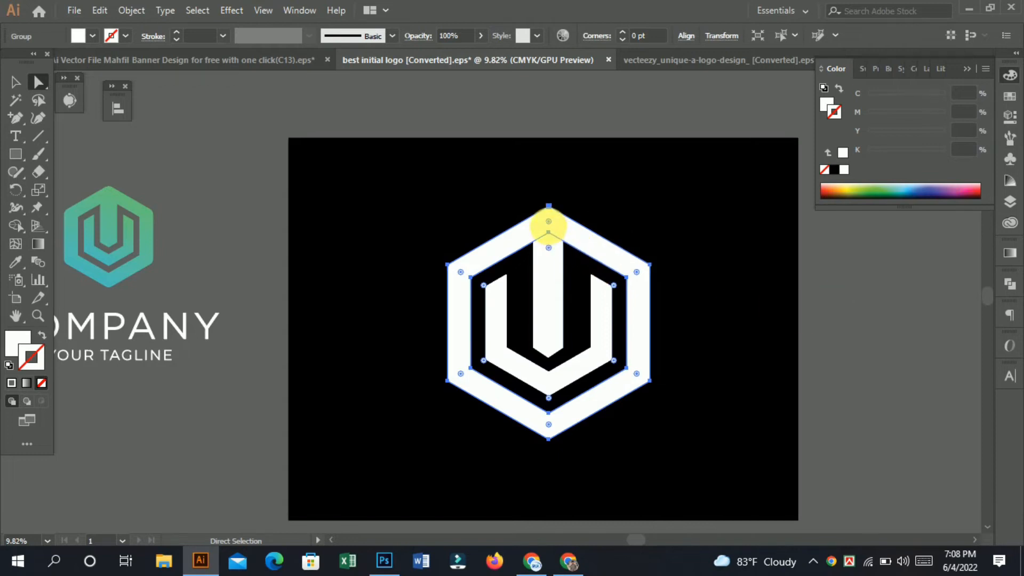
left_click(454, 275, "shift")
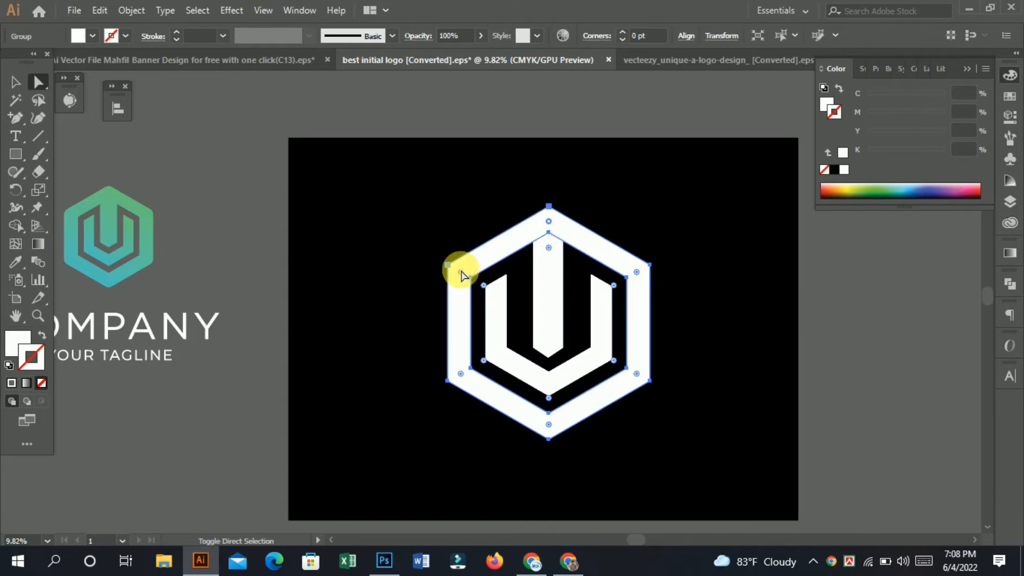
left_click(460, 373, "shift")
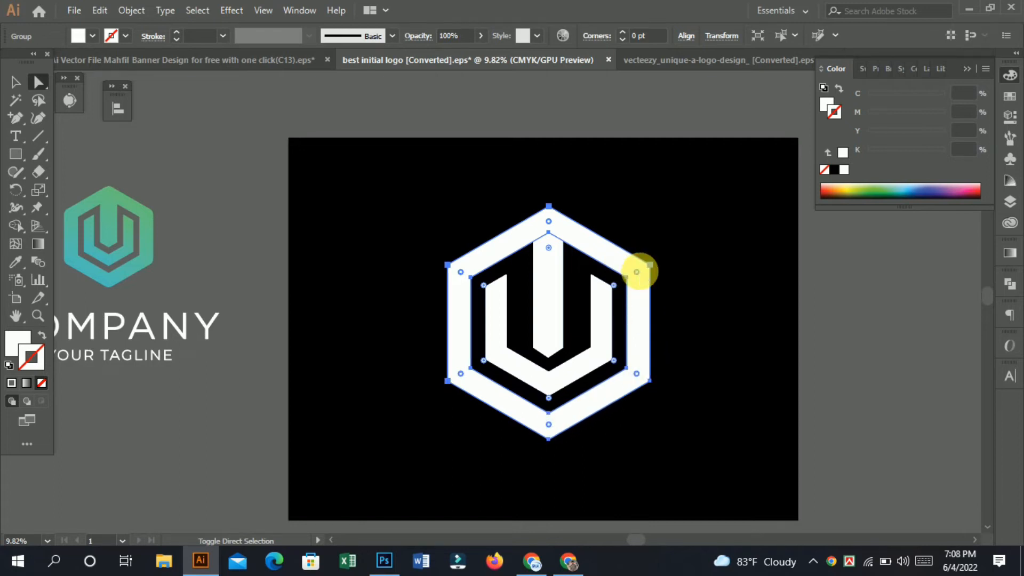
left_click_drag(638, 276, 632, 282)
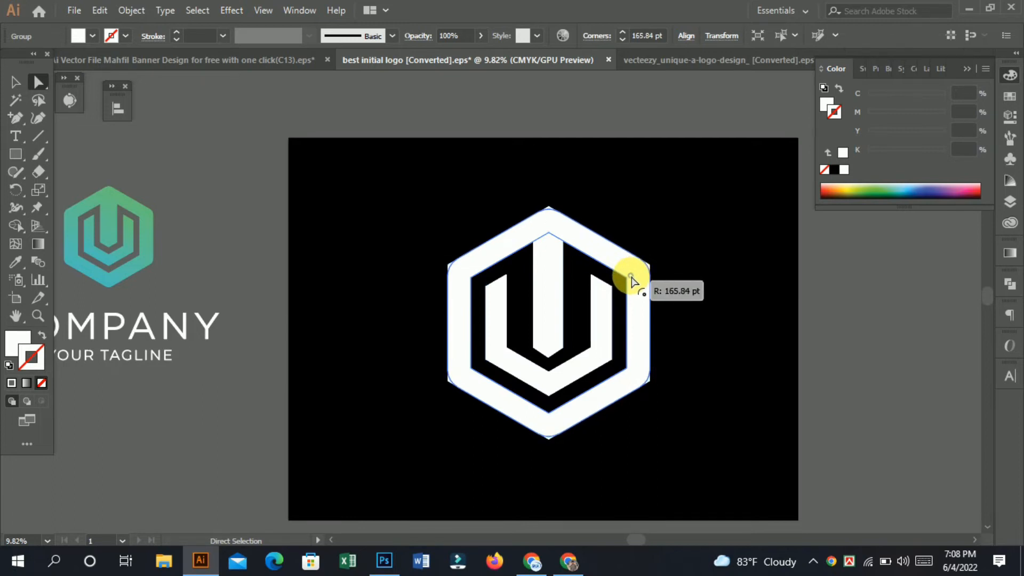
left_click(820, 335)
Select the hexagon, the U shape and the central bar together and unite them with Pathfinder
left_click_drag(620, 374, 688, 391)
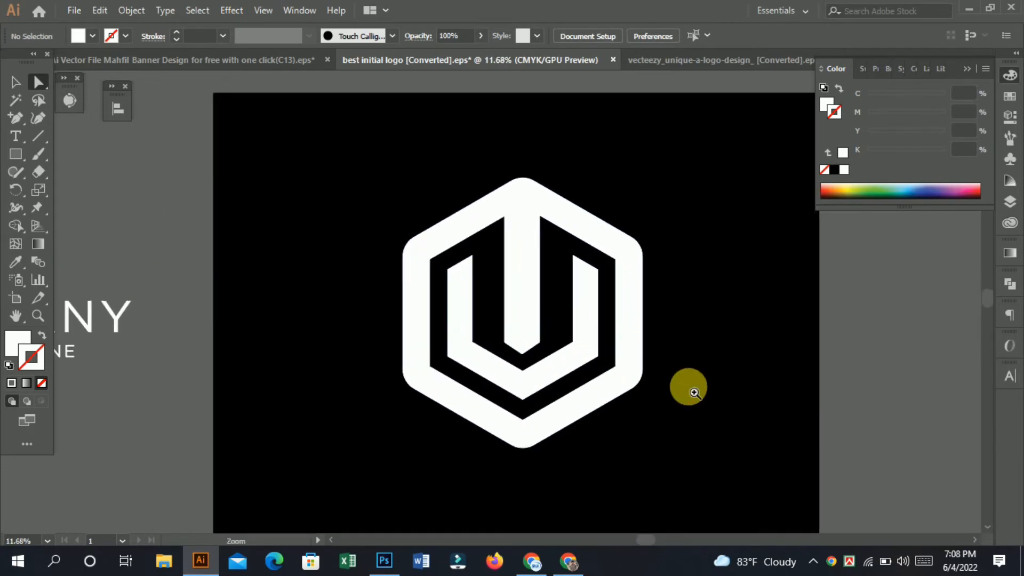
left_click(618, 363, "alt")
left_click(539, 344)
left_click(548, 355, "alt")
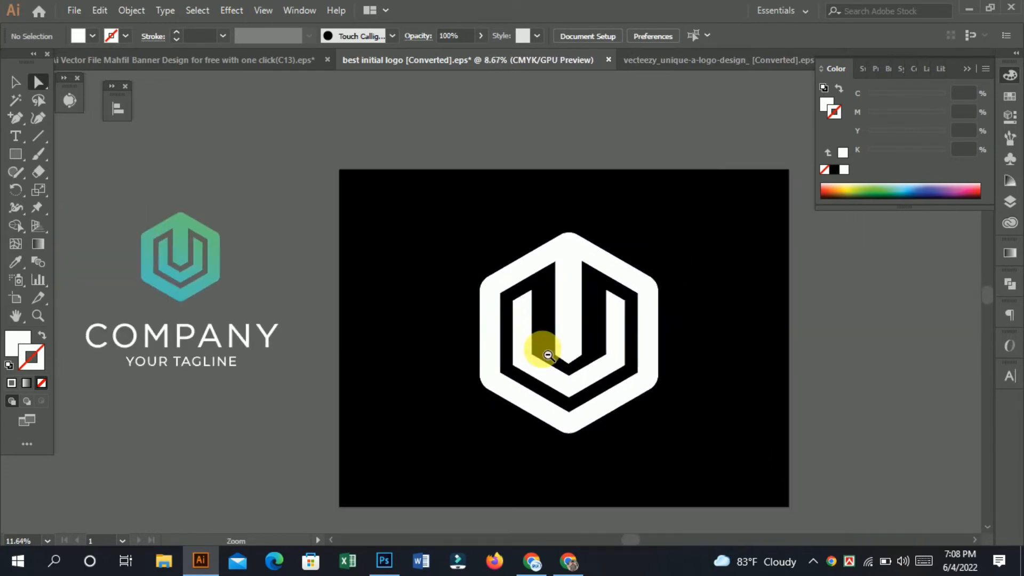
left_click_drag(548, 355, 528, 344)
left_click(587, 315)
right_click(586, 315)
left_click(634, 407)
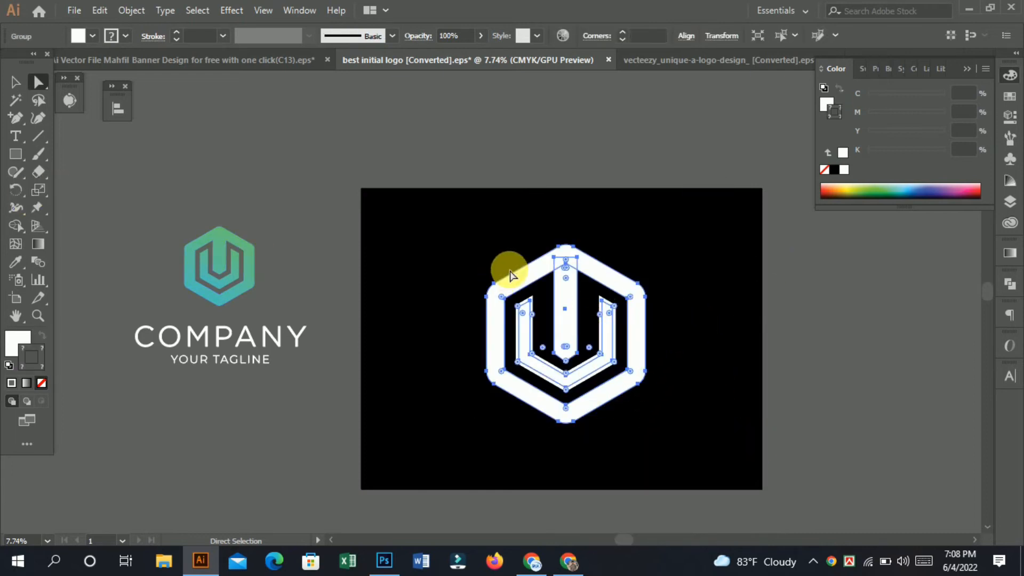
left_click(702, 339)
left_click_drag(472, 243, 717, 432)
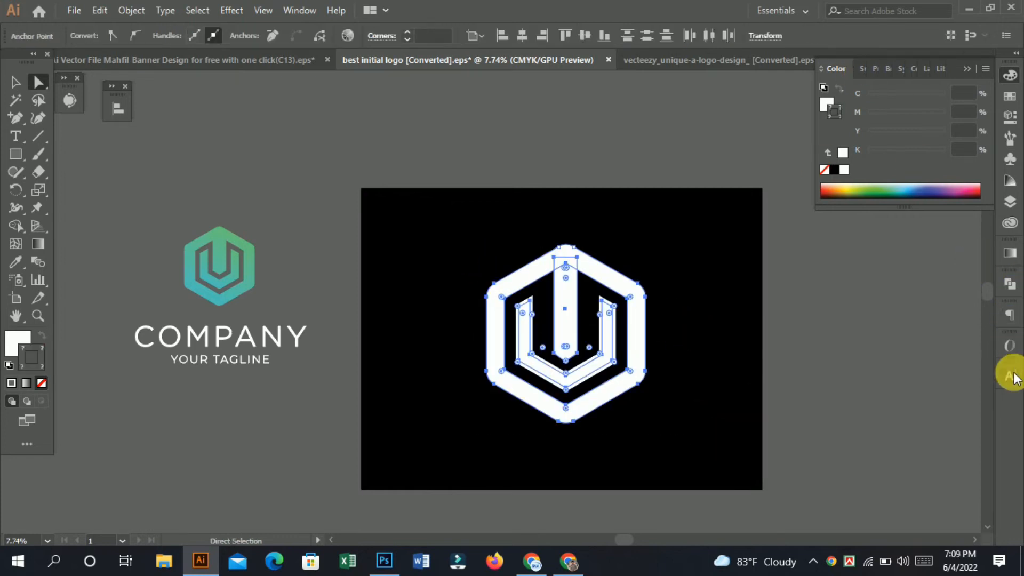
left_click(1006, 280)
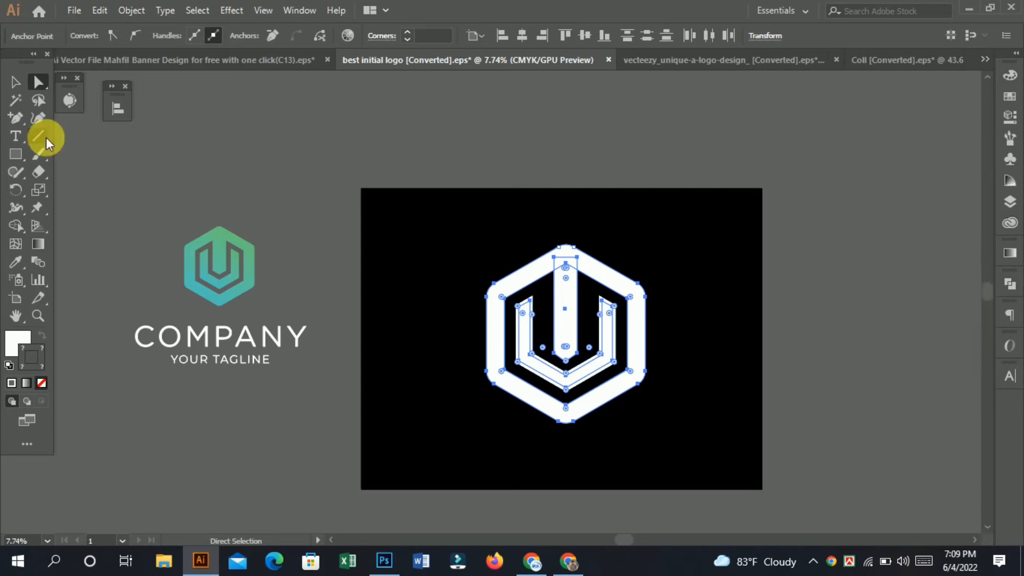
left_click(117, 108)
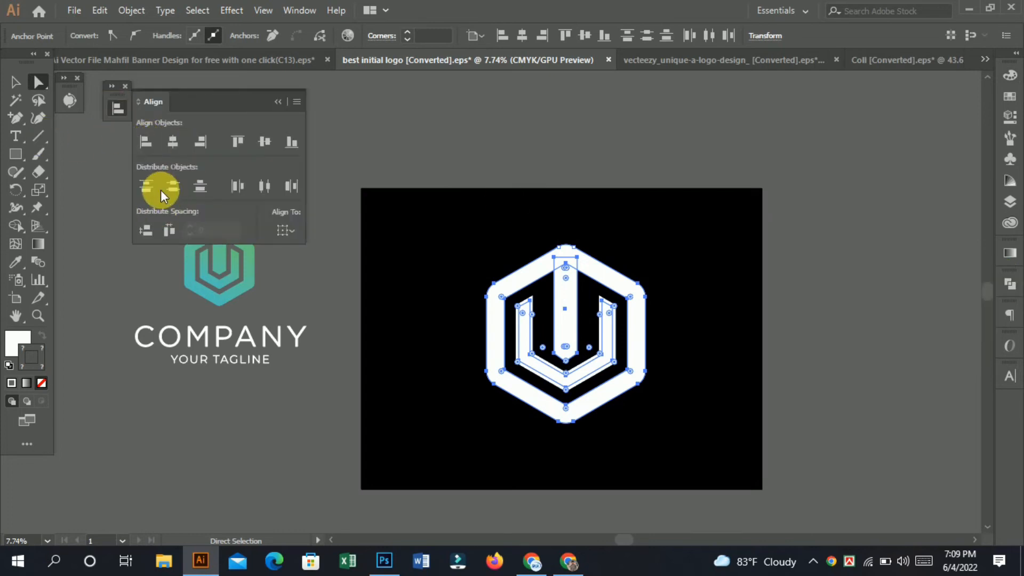
left_click(118, 109)
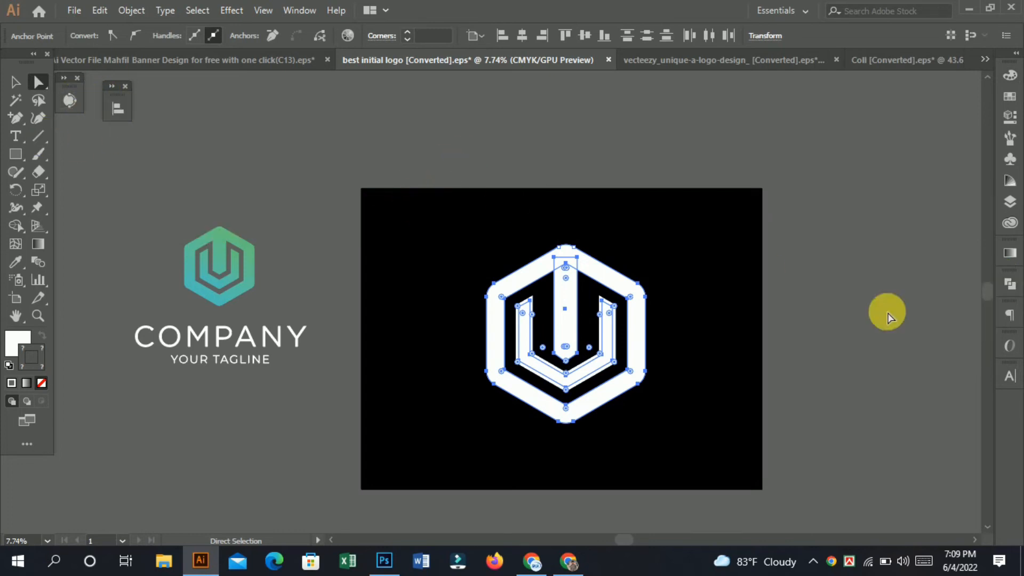
left_click(1003, 287)
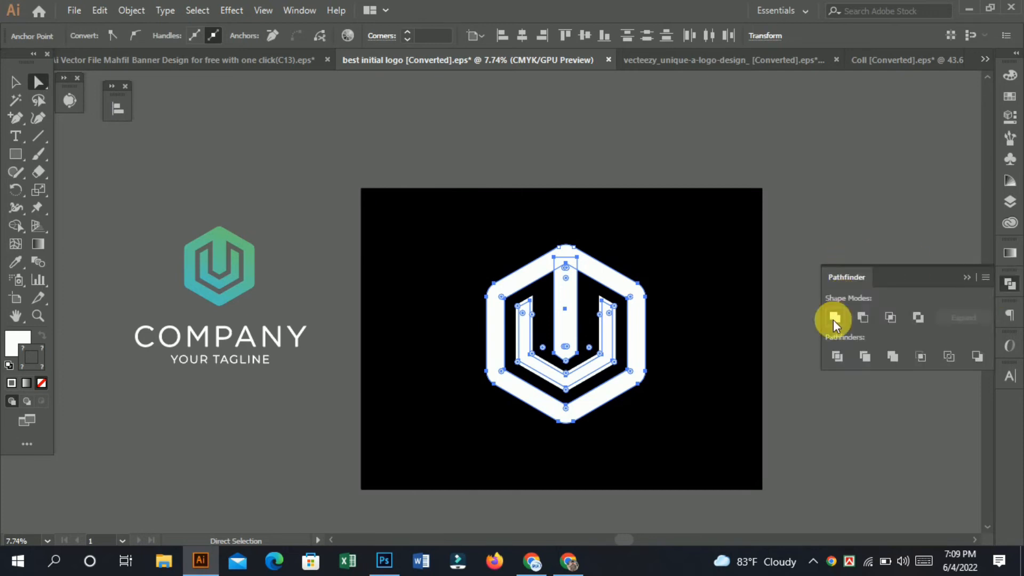
left_click(835, 317)
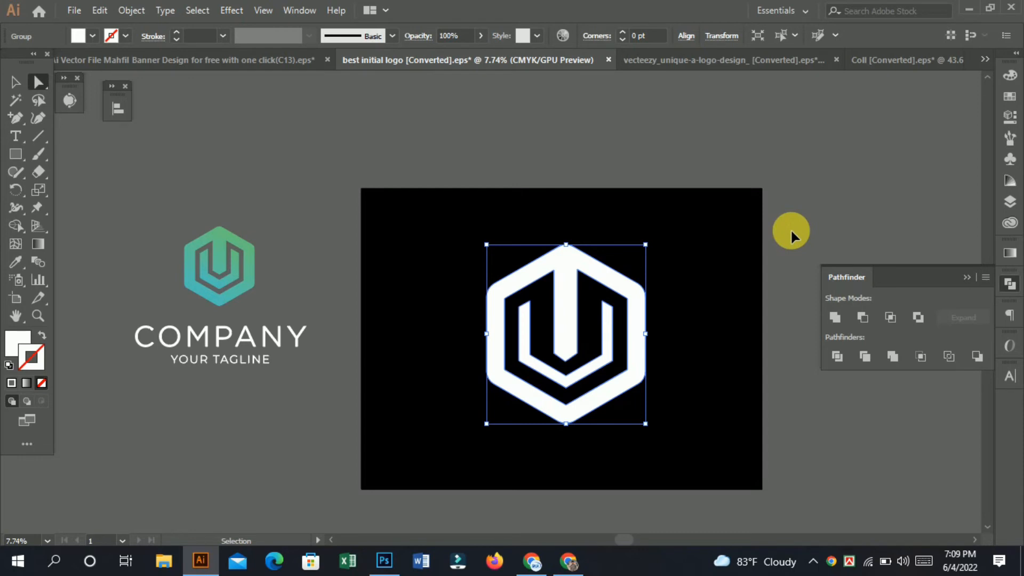
left_click(816, 232)
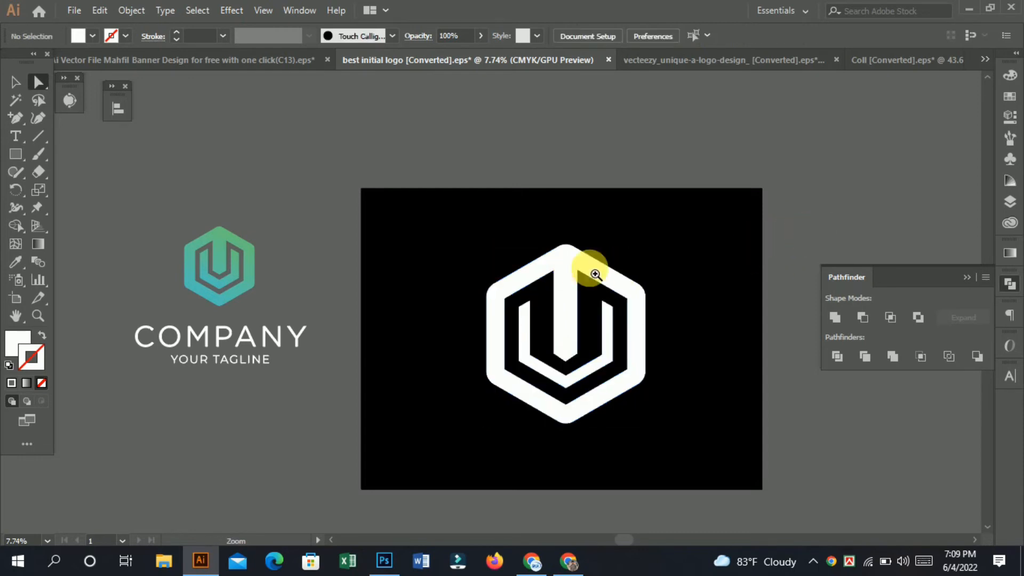
Try to thicken the U shape by overlaying a copy shifted slightly upward and narrowing that copy from its left side
left_click_drag(591, 270, 501, 251)
left_click_drag(543, 308, 725, 373)
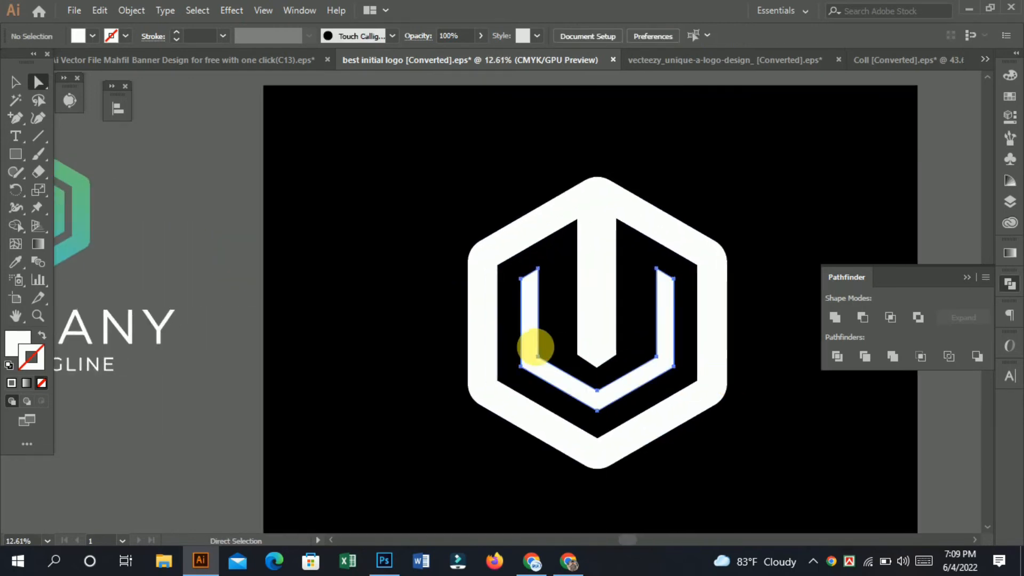
left_click(534, 348)
scroll(533, 354, "down", 1)
scroll(560, 361, "up", 1)
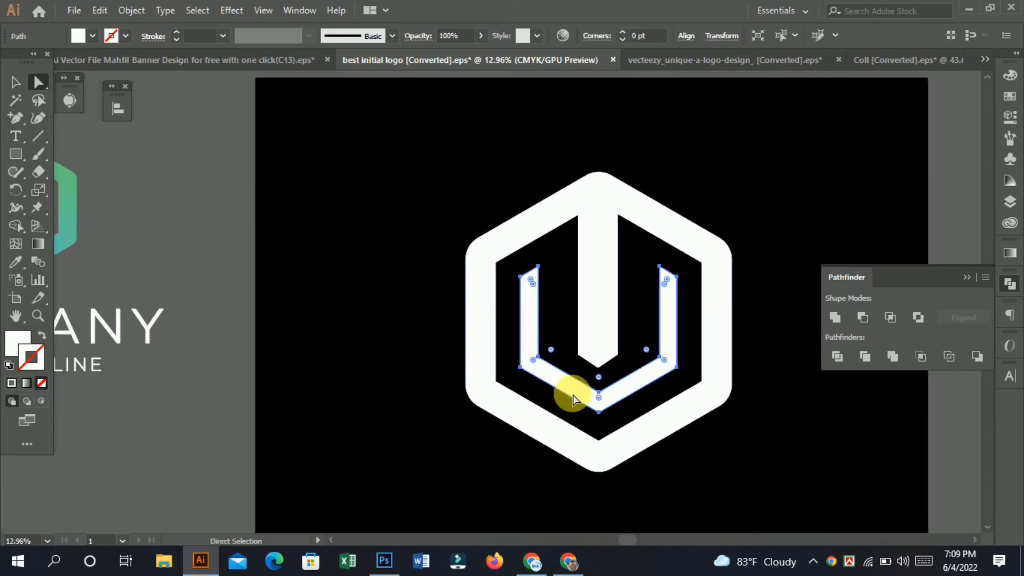
left_click_drag(578, 400, 580, 391)
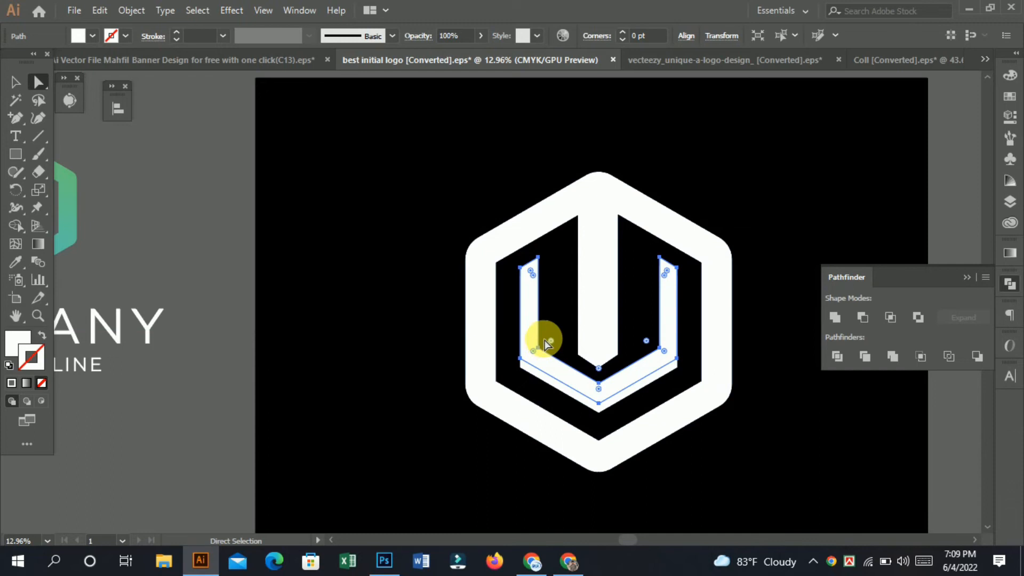
left_click(12, 83)
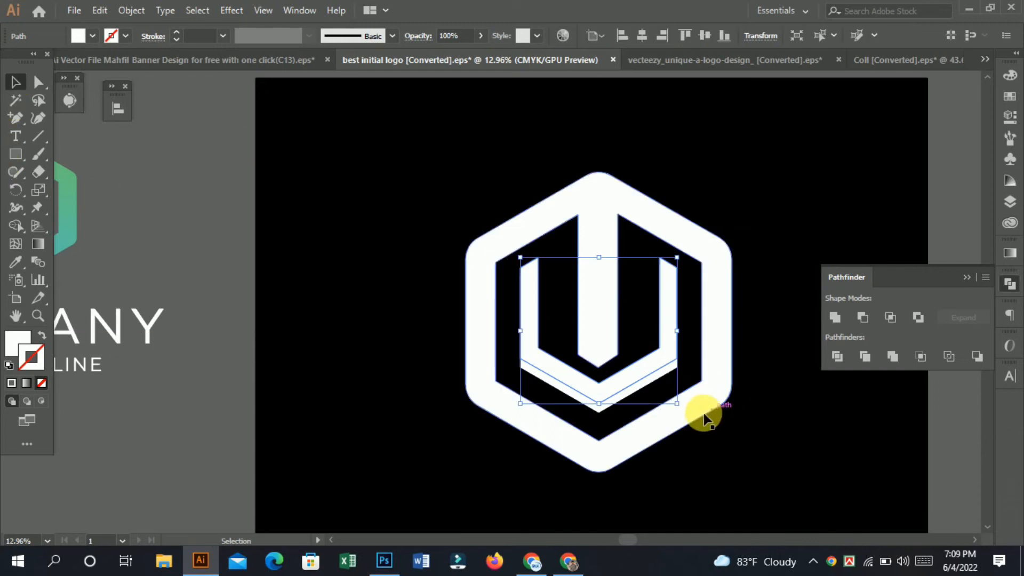
mouse_move(520, 337)
left_mouse_down()
mouse_move(534, 336)
mouse_move(527, 329)
left_mouse_up()
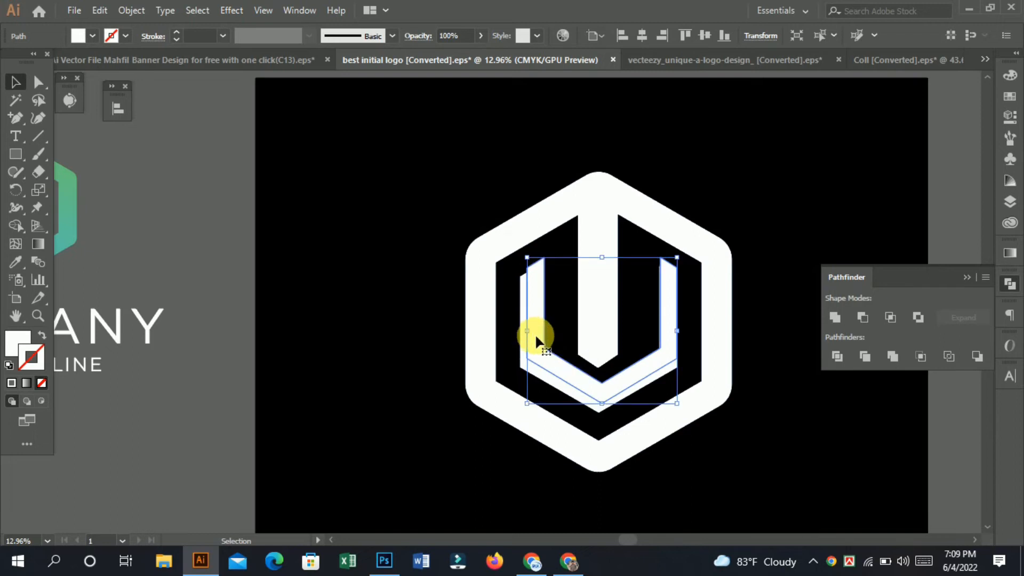
left_click(747, 339)
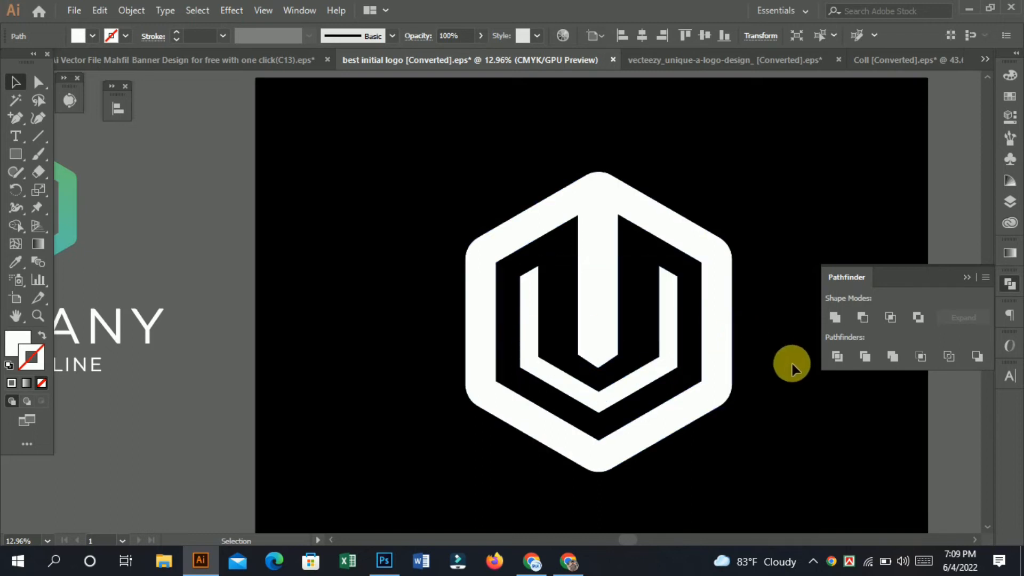
Fill the united logo with the green-to-blue gradient sampled from the reference logo using the Eyedropper
scroll(643, 429, "down", 2)
left_click_drag(734, 464, 692, 463)
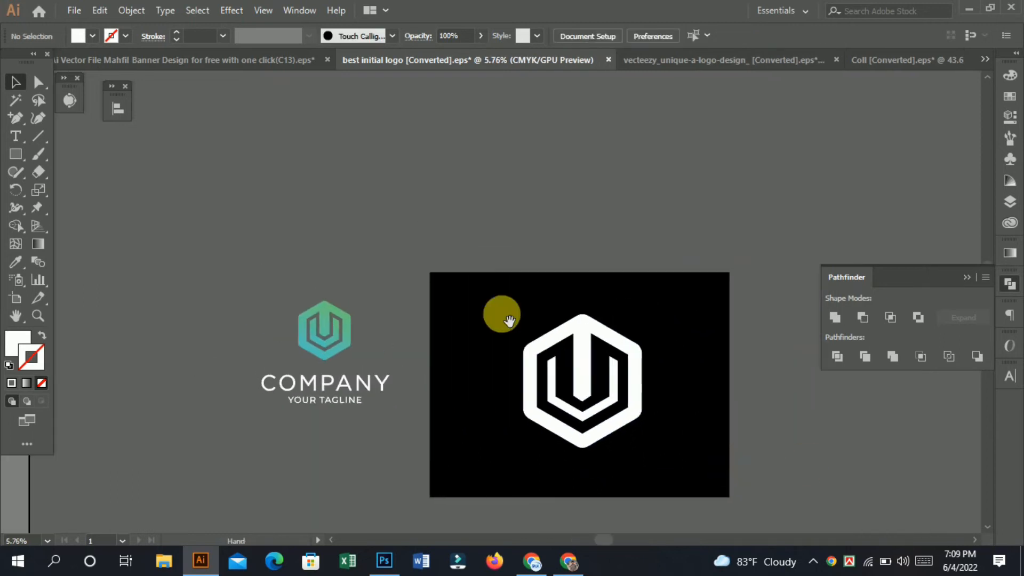
left_click(620, 425)
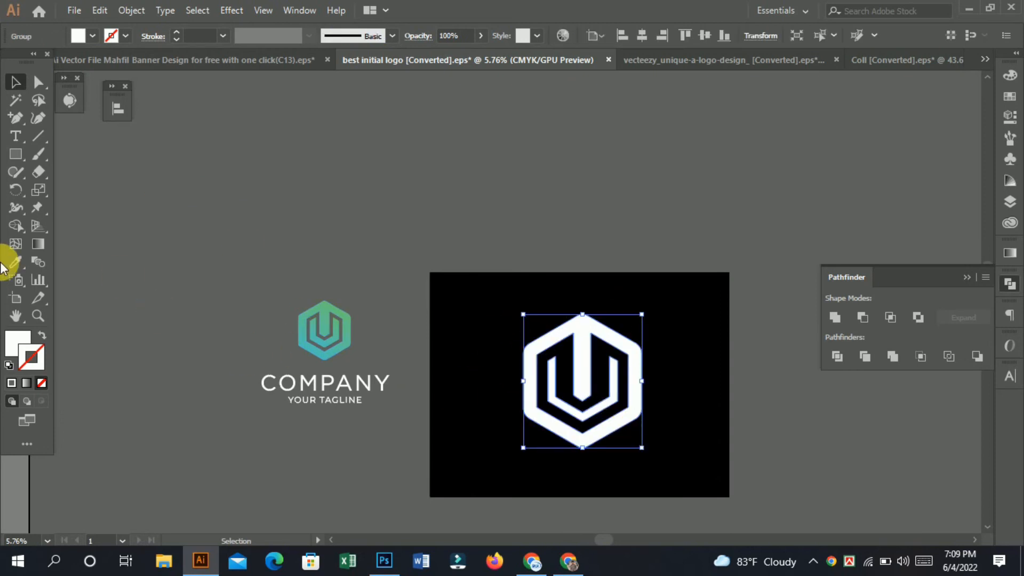
left_click(325, 319)
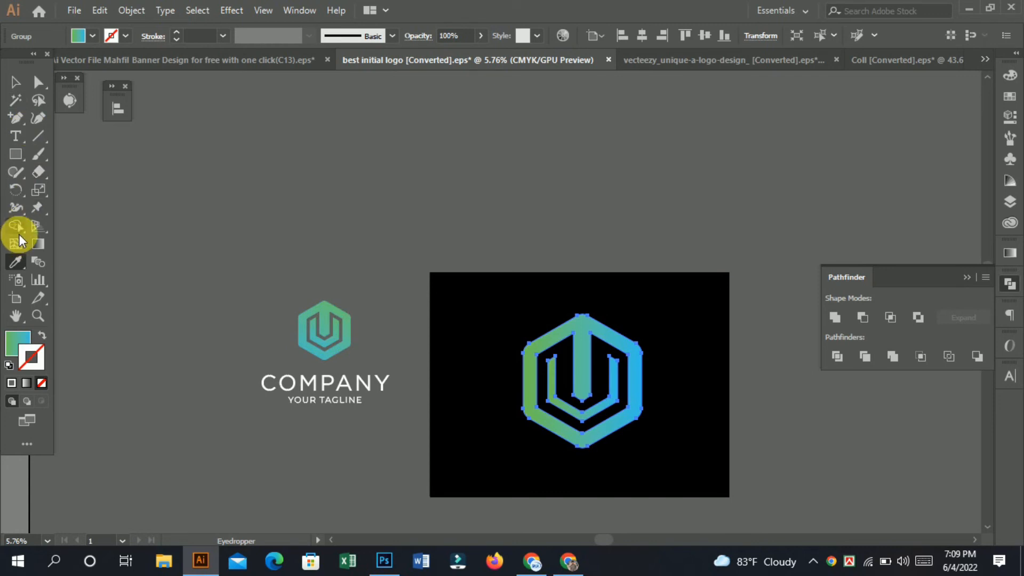
Move the gradient-filled logo slightly down and to the left so it sits centred on the black artboard
left_click(37, 243)
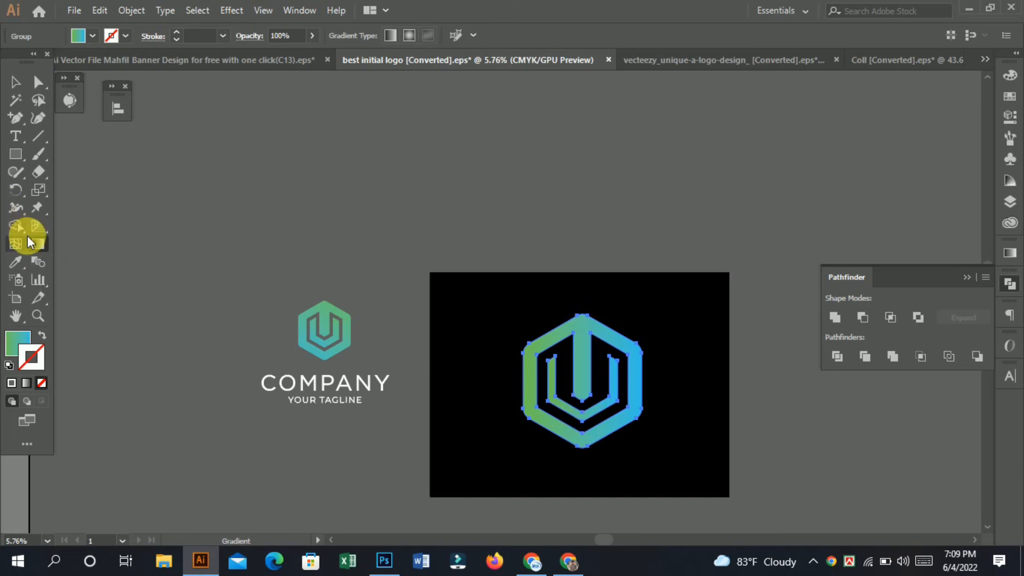
left_click(16, 82)
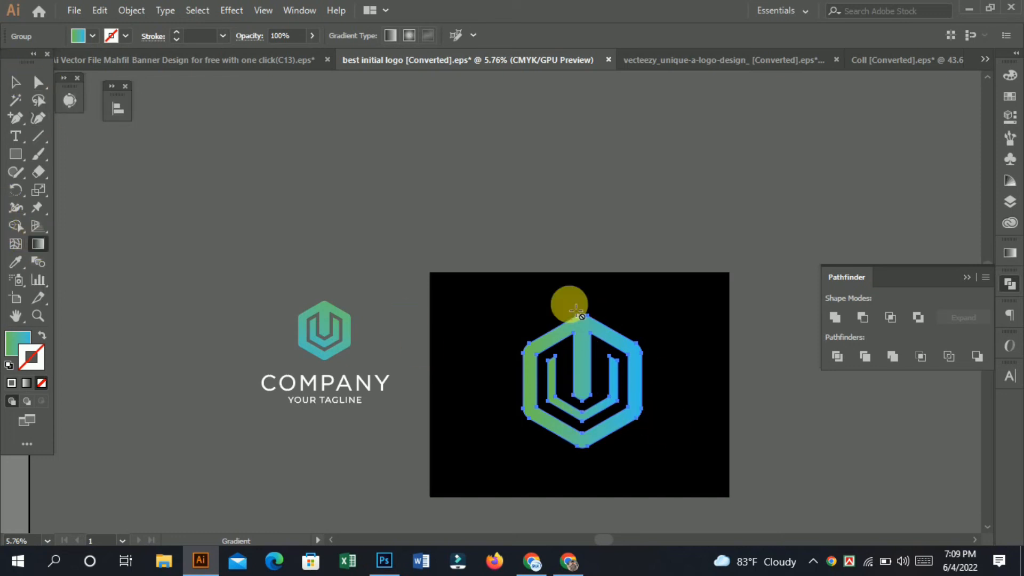
key("g")
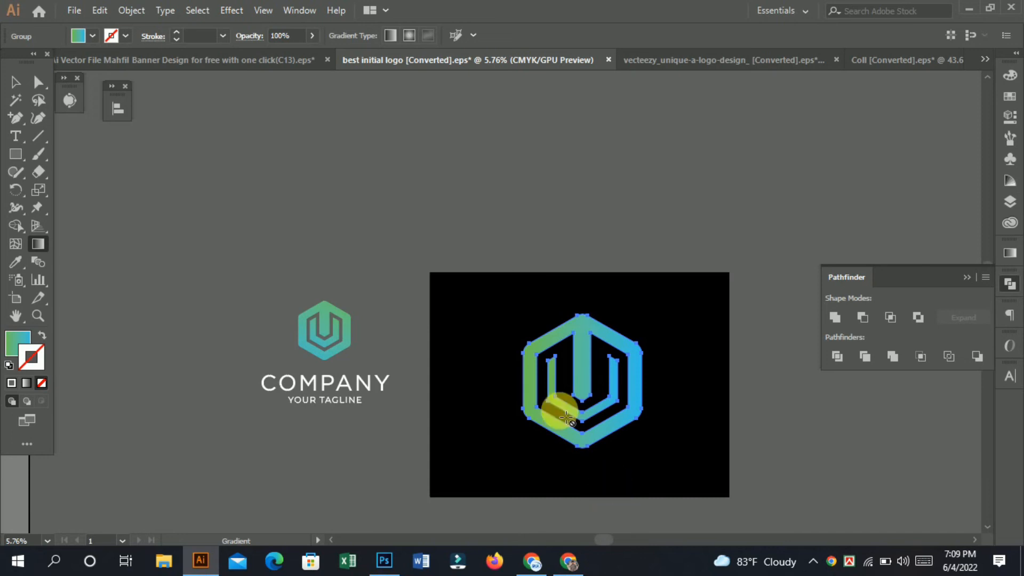
left_click(4, 84)
left_click(613, 347)
mouse_move(582, 332)
left_mouse_down()
mouse_move(576, 339)
mouse_move(585, 339)
left_mouse_up()
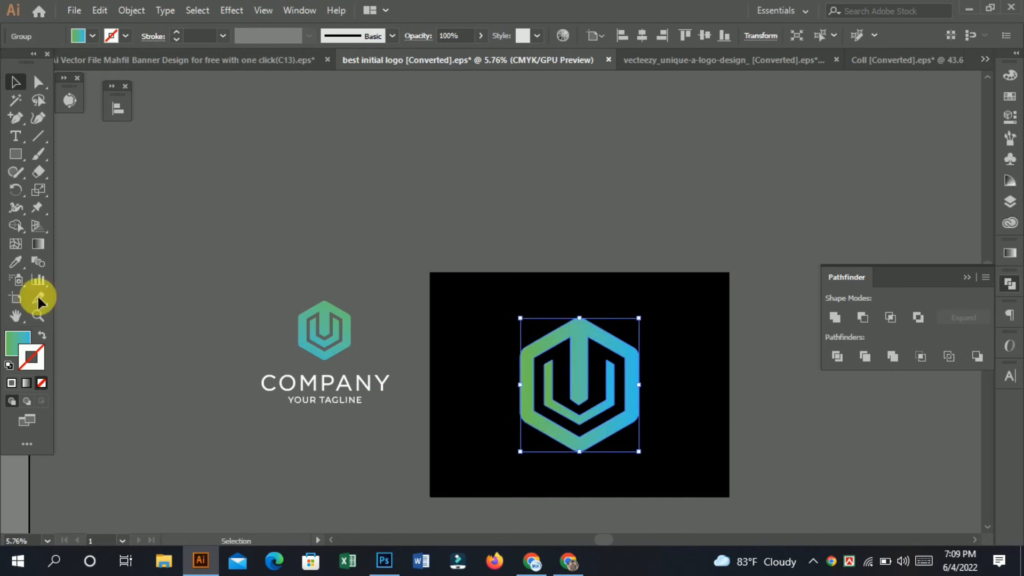
Redirect the logo's gradient vertically, running from green at the hexagon's top to blue at its bottom, and deselect the logo
left_click(38, 244)
left_click(16, 341)
left_click(584, 335)
left_click_drag(587, 339, 572, 412)
left_click_drag(592, 341, 585, 409)
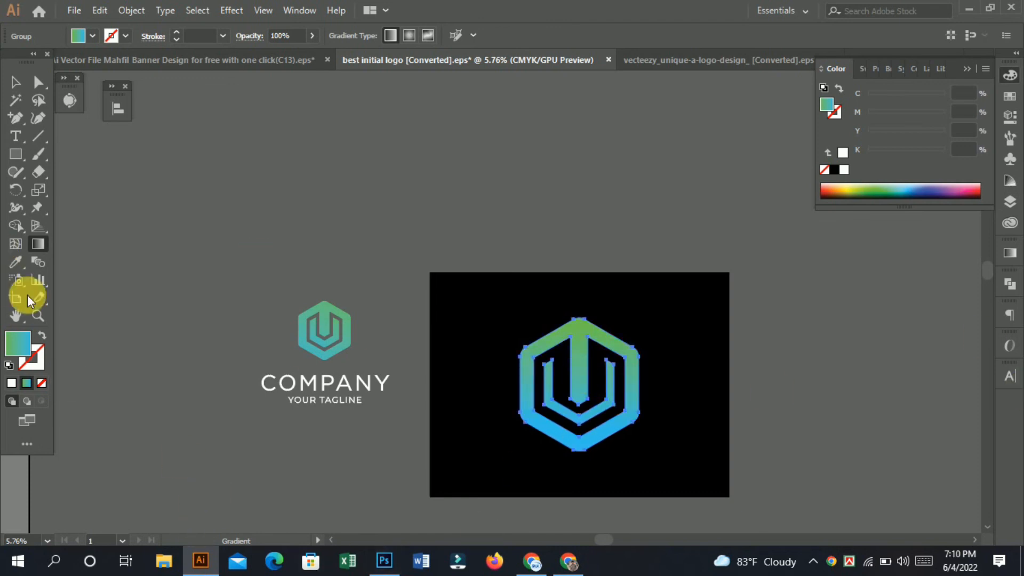
left_click(15, 82)
left_click(416, 392)
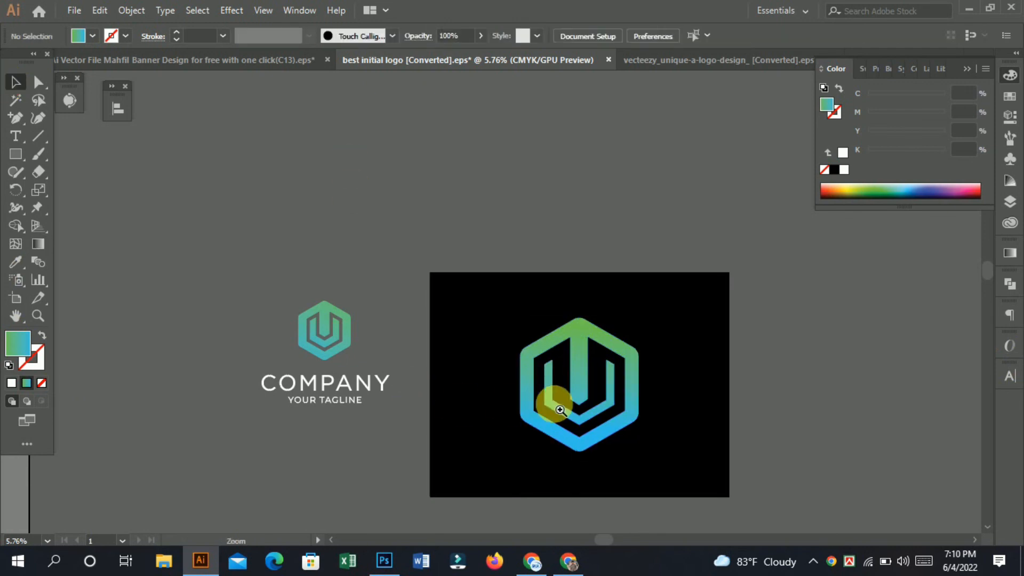
Scale the logo down proportionally to about two thirds and place it in the upper middle of the artboard, leaving room for text
left_click_drag(560, 409, 498, 338)
left_click(567, 283)
left_click_drag(574, 258, 547, 302)
left_click_drag(545, 353, 545, 358)
left_click_drag(516, 315, 520, 278)
left_click_drag(548, 321, 550, 327)
Ungroup the reference logo and move its COMPANY / YOUR TAGLINE text onto the artboard directly beneath the new logo
left_click(250, 322)
right_click(251, 322)
left_click(281, 203)
left_click(279, 389)
left_click_drag(270, 328, 517, 353)
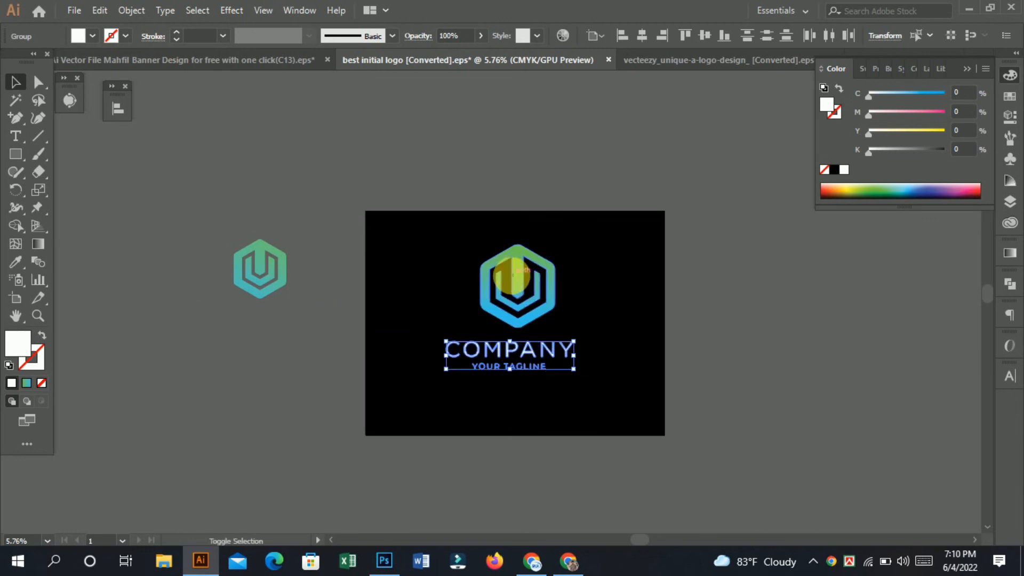
Align the logo and the COMPANY text on their horizontal centres and group them together
left_click(525, 288, "shift")
left_click(120, 107)
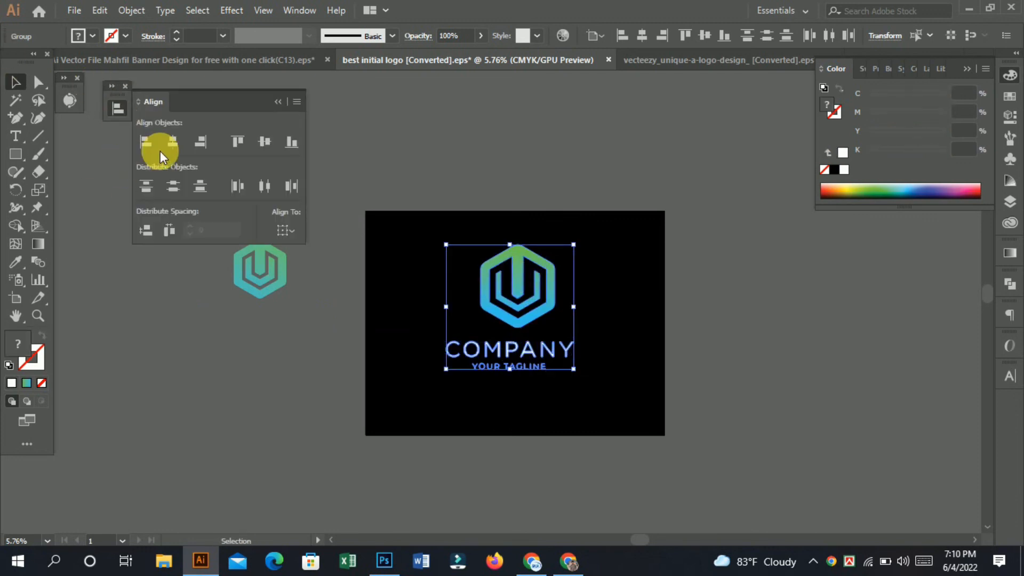
left_click(172, 142)
right_click(507, 273)
left_click(583, 361)
left_click(624, 299)
Enlarge the grouped logo and text proportionally from the centre to fill more of the artboard
left_click_drag(344, 302, 507, 413)
left_click_drag(788, 448, 412, 323)
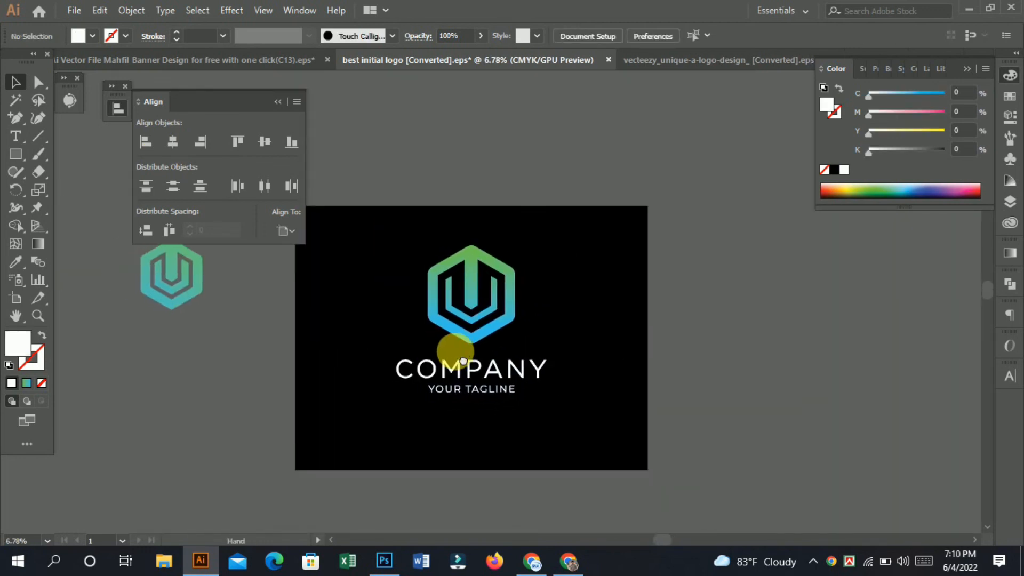
left_click_drag(455, 353, 475, 360)
left_click(490, 294)
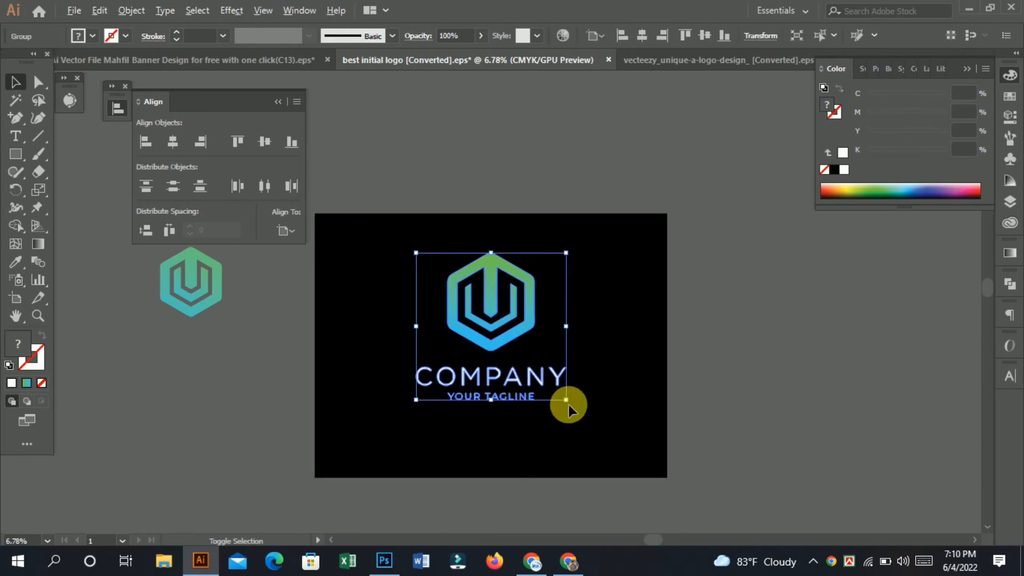
left_click_drag(566, 400, 585, 419)
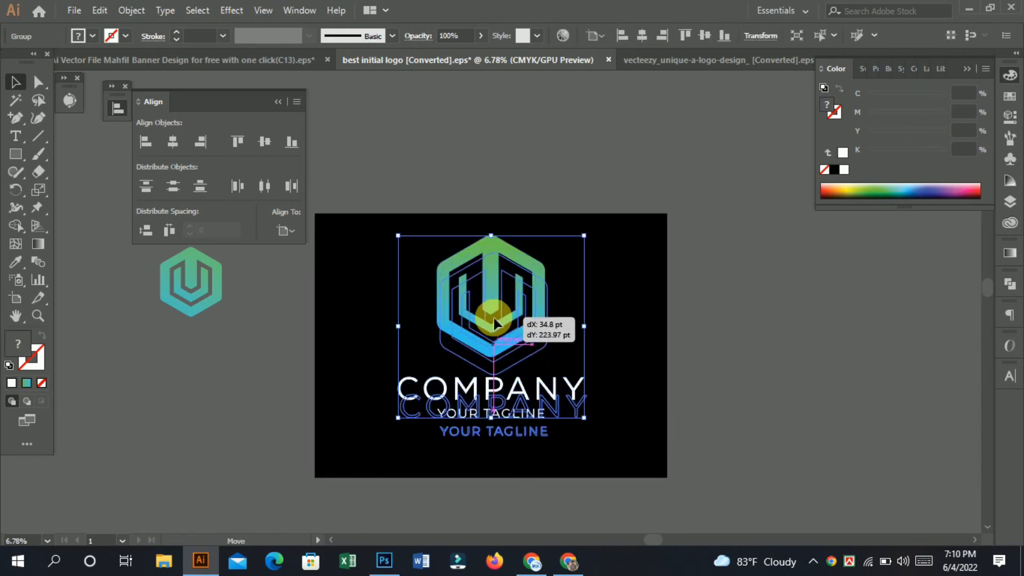